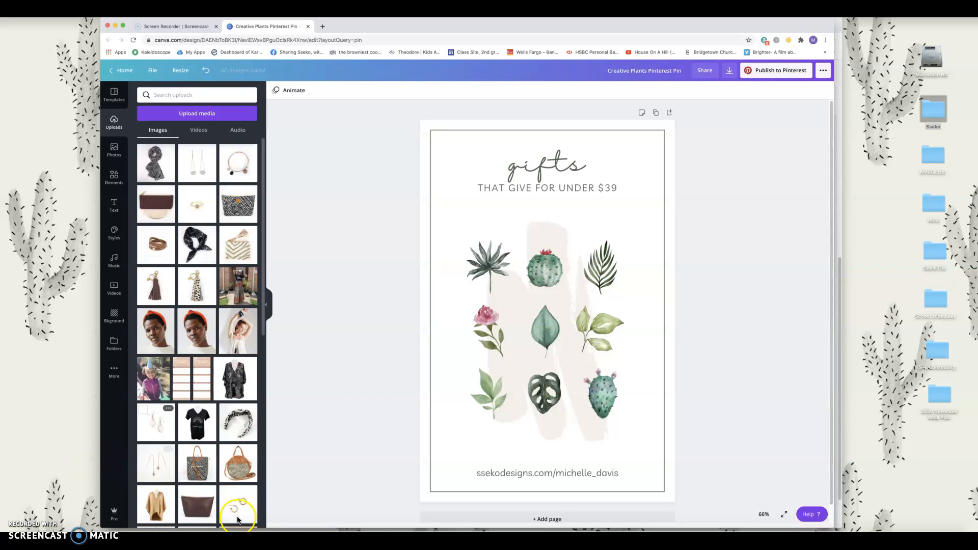
Step: Delete all nine plant illustrations from the pin, keeping the brush-stroke background and the text
click(483, 277)
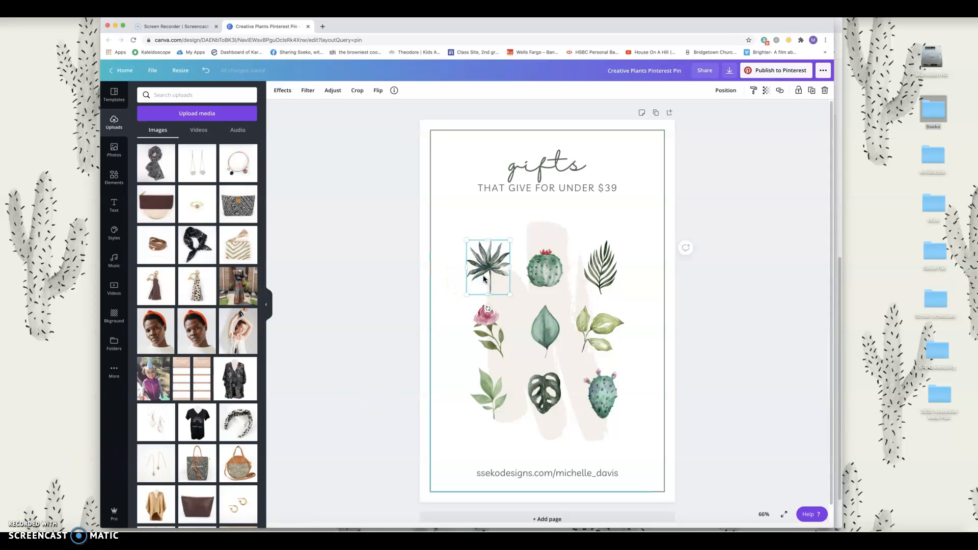
key(BackSpace)
click(546, 268)
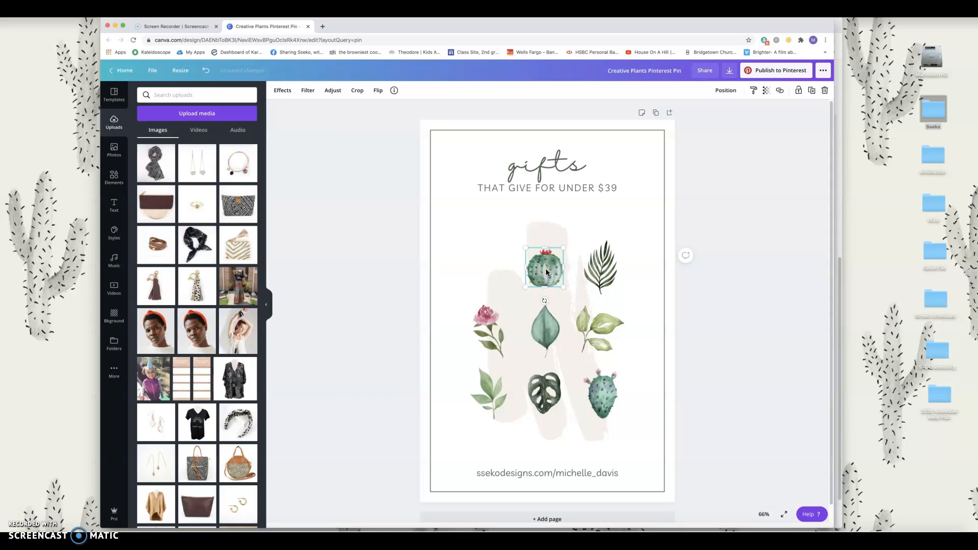
key(BackSpace)
click(596, 268)
key(BackSpace)
click(488, 333)
key(BackSpace)
click(544, 328)
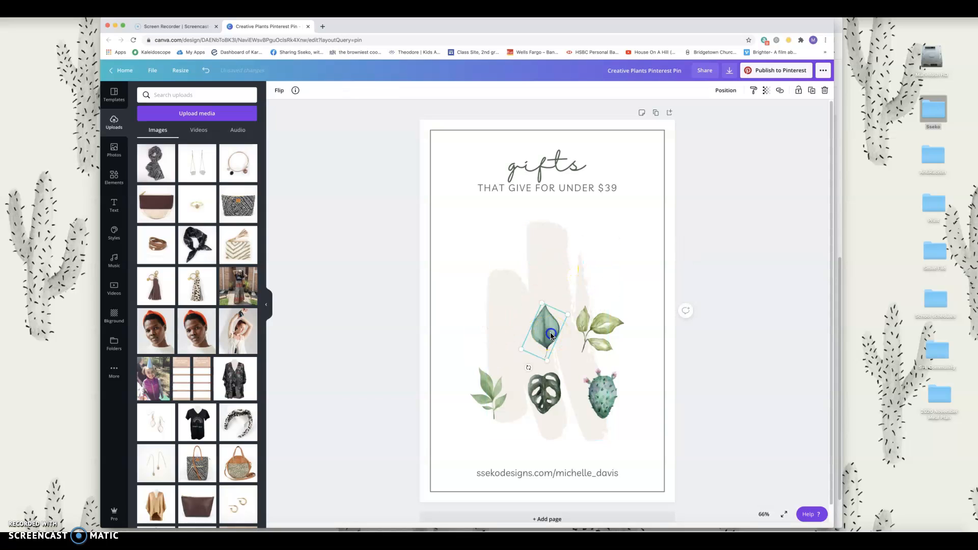
key(BackSpace)
click(612, 332)
key(BackSpace)
click(499, 388)
key(BackSpace)
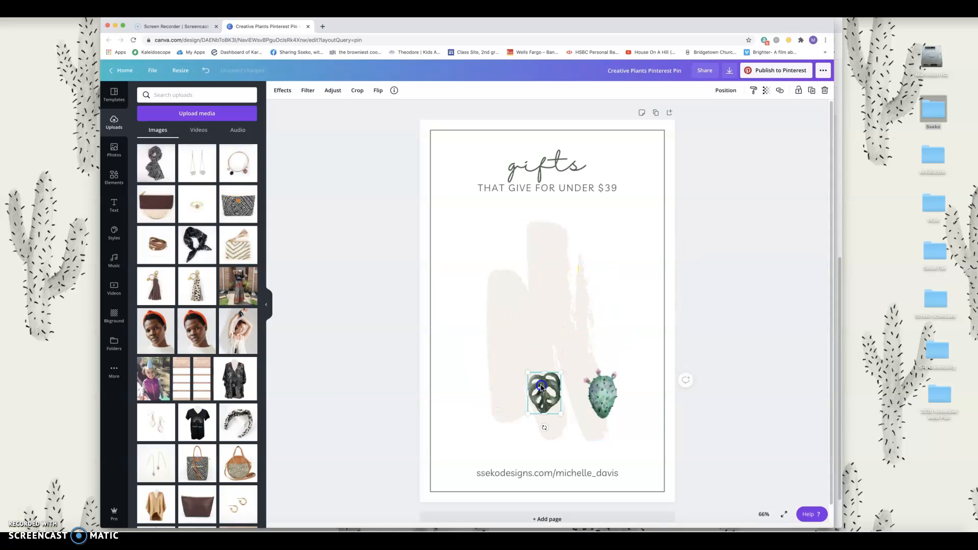
click(542, 387)
key(BackSpace)
click(602, 388)
key(BackSpace)
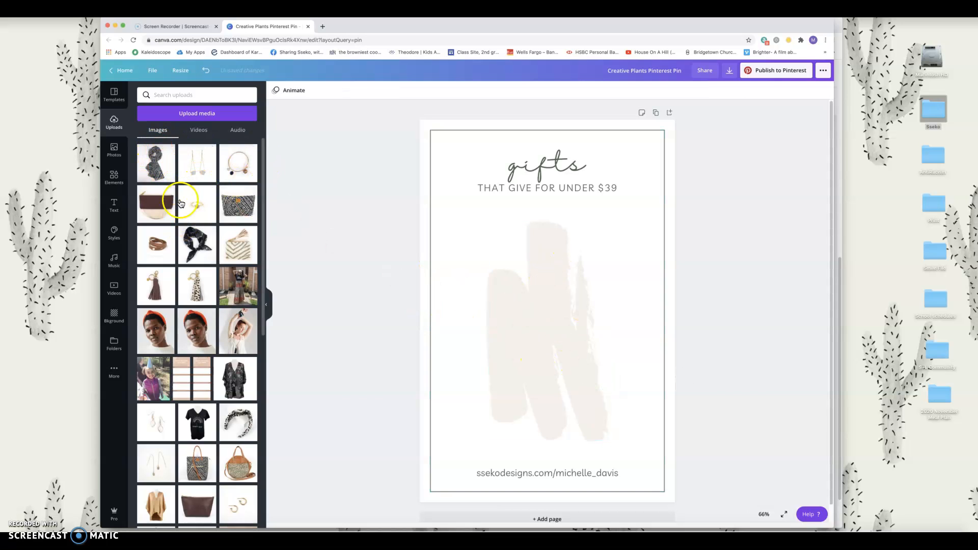
Step: Add the gold diamond-shaped earrings photo from the uploads to the pin and remove its background
mouse_move(154, 418)
mouse_down()
mouse_move(437, 285)
mouse_move(468, 264)
mouse_move(465, 252)
mouse_up()
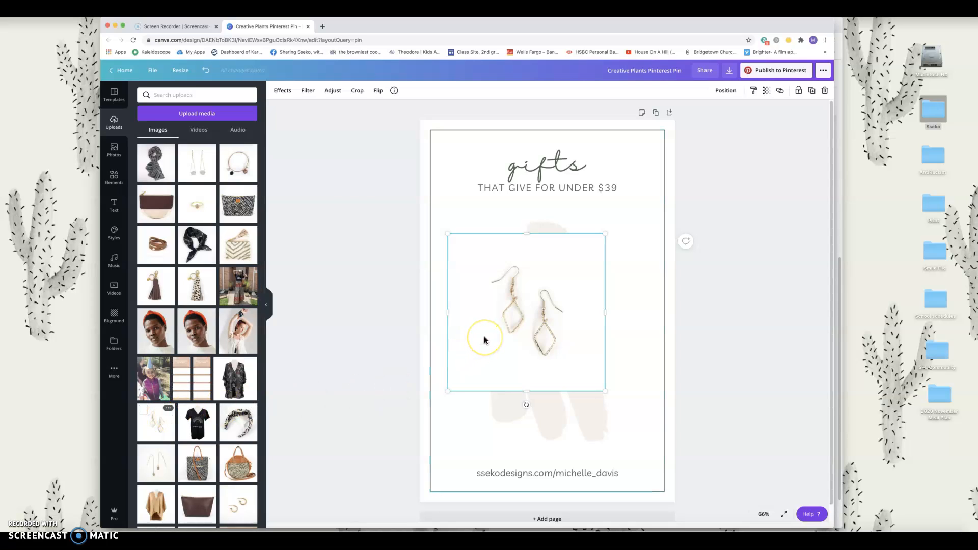
click(288, 95)
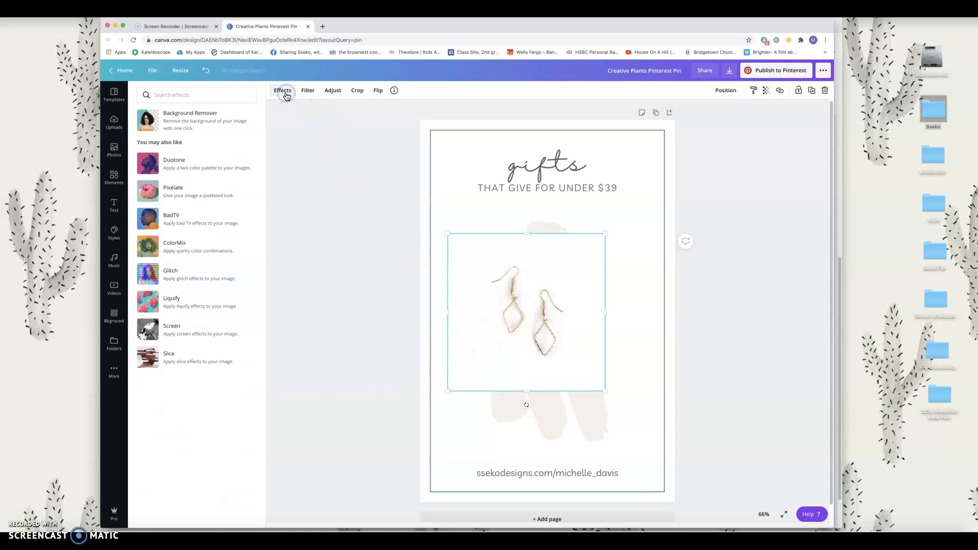
click(181, 118)
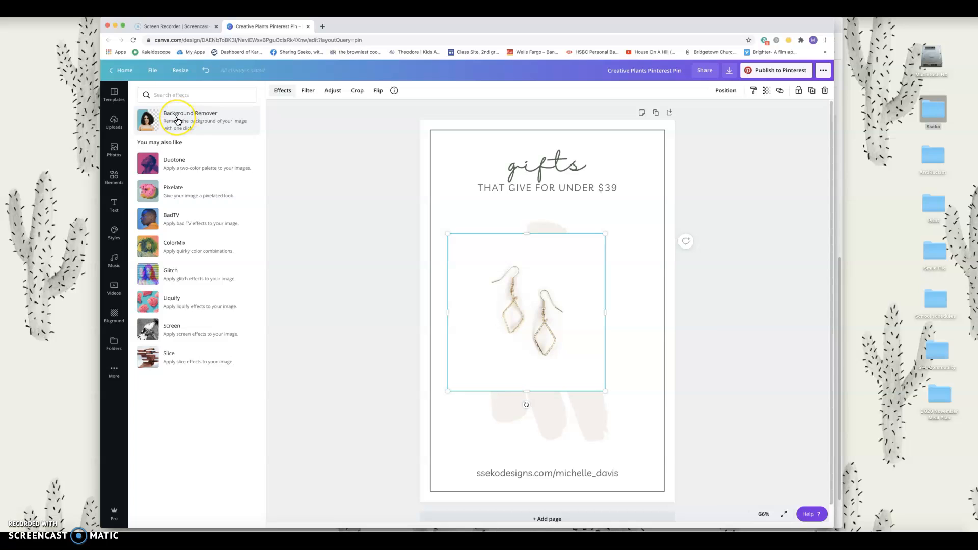
click(178, 119)
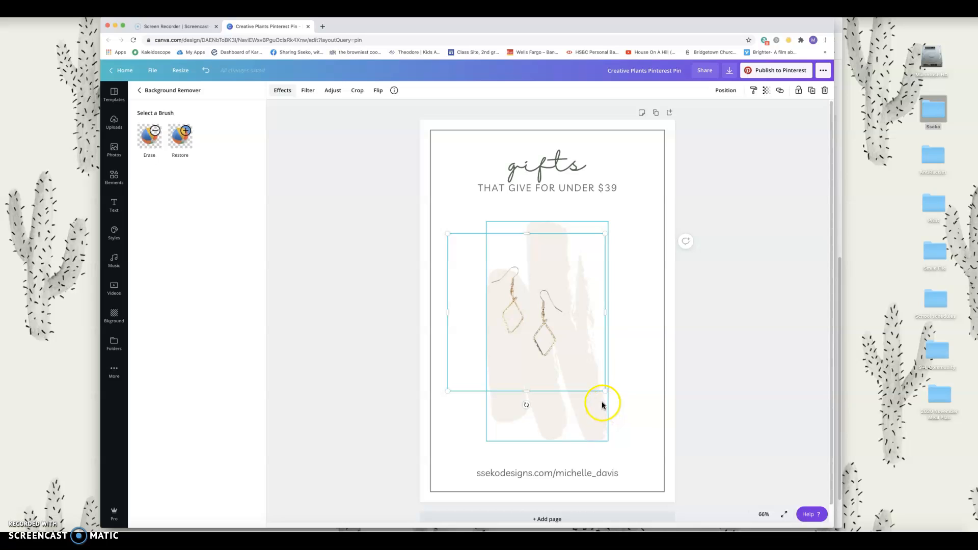
Step: Shrink the diamond-shaped earrings and place them at the upper left of the brush-stroke area
drag(603, 392, 557, 337)
drag(498, 291, 500, 269)
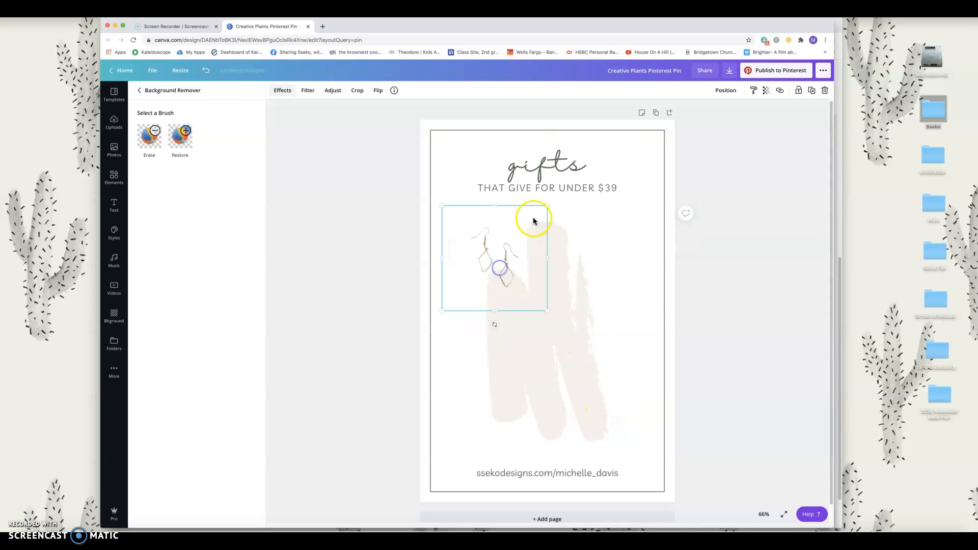
drag(546, 206, 541, 208)
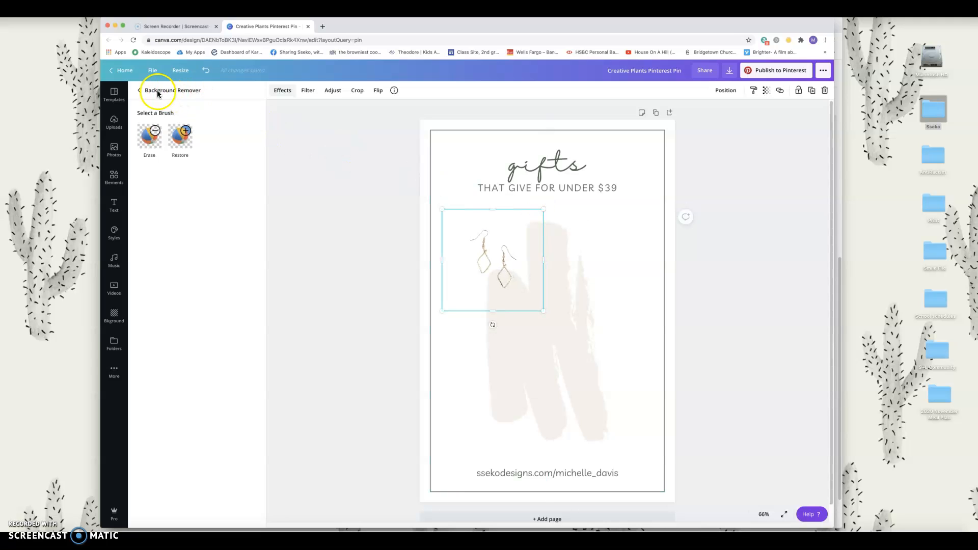
Step: Add the black-and-white patterned scarf photo from the uploads to the pin
click(138, 91)
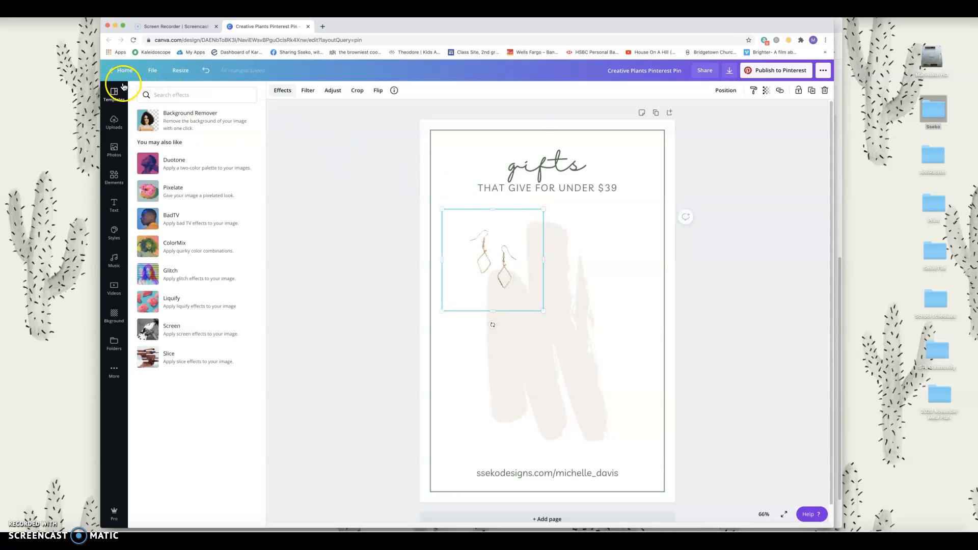
click(113, 130)
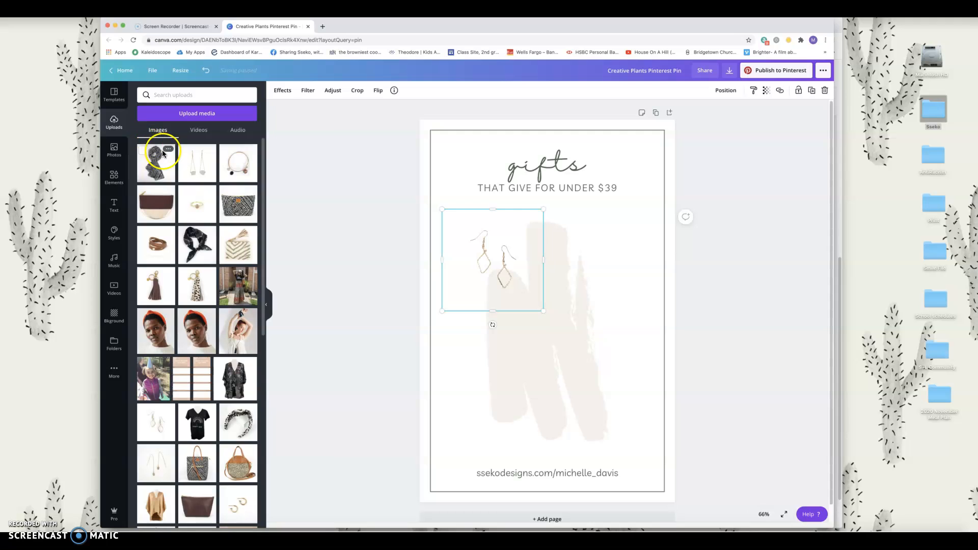
drag(156, 170, 545, 317)
Step: Remove the scarf photo's background, then shrink the scarf and place it at the upper right, beside the earrings
click(281, 90)
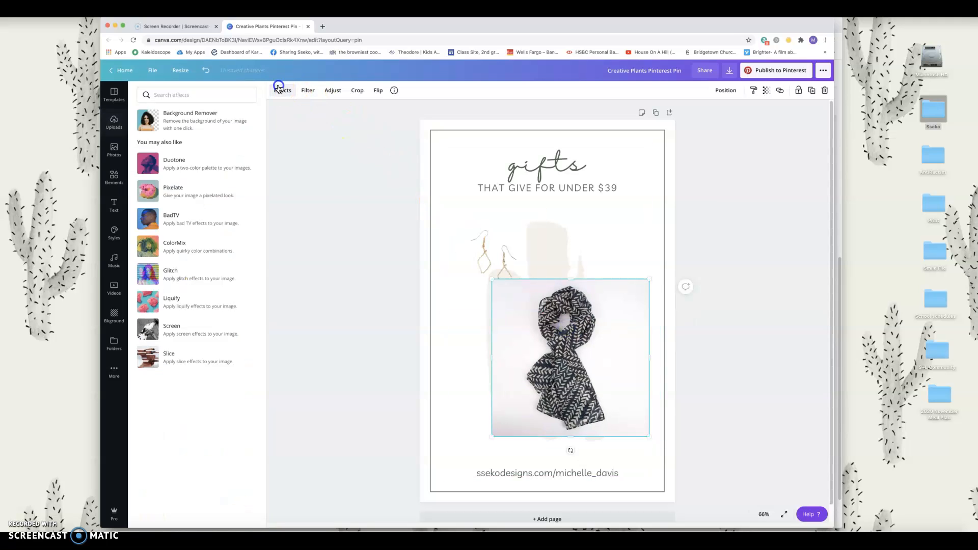
click(204, 119)
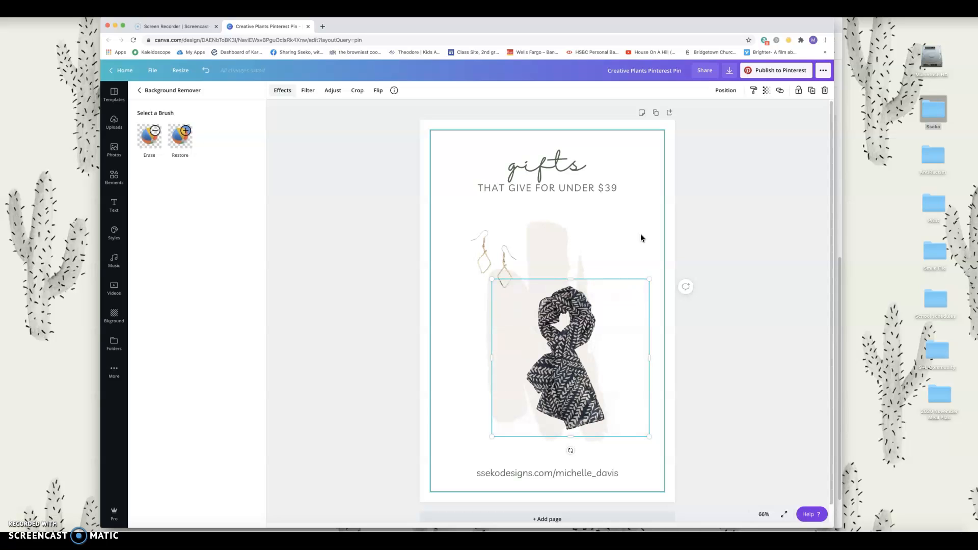
drag(499, 431, 561, 365)
drag(594, 334, 590, 272)
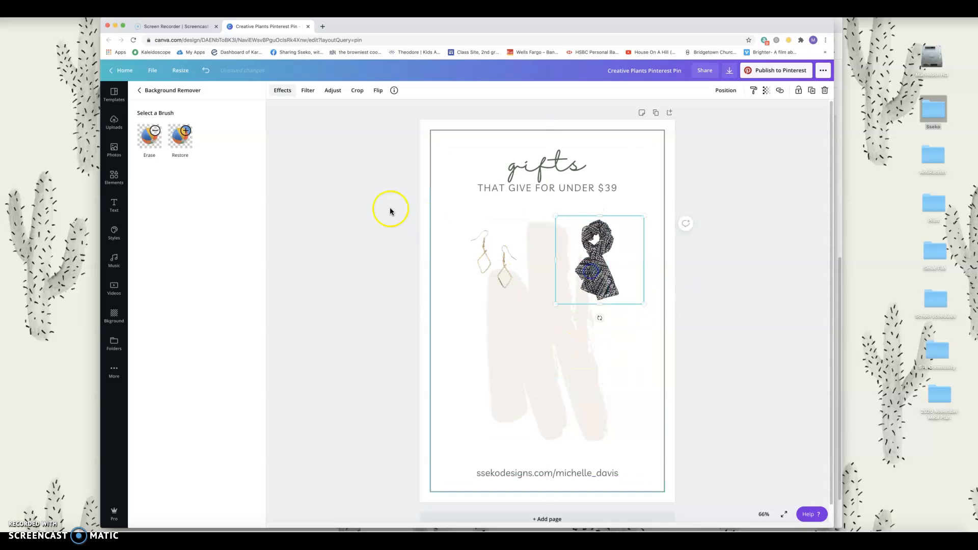
Step: Reopen the Creative Plants Pinterest Pin design from the home page and remove the scarf photo's background again
click(124, 71)
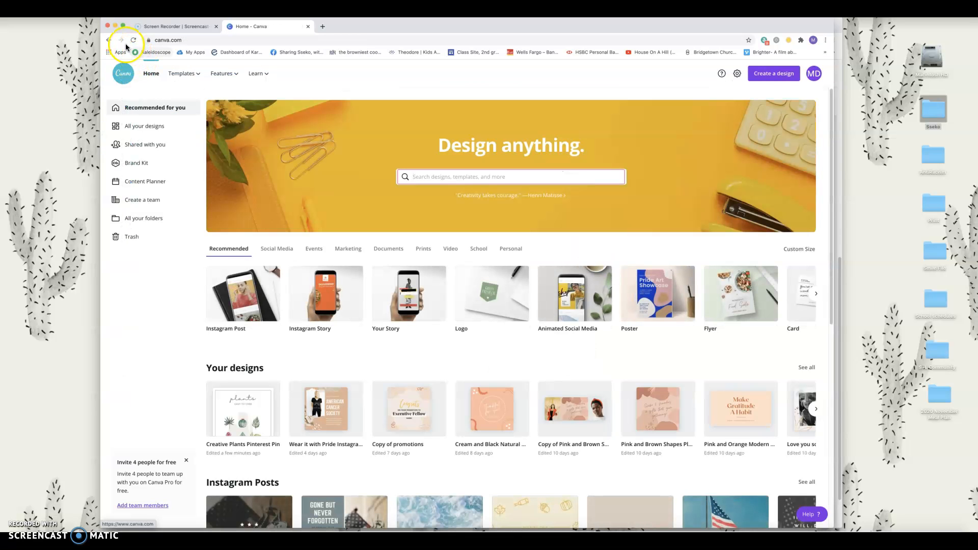
click(250, 405)
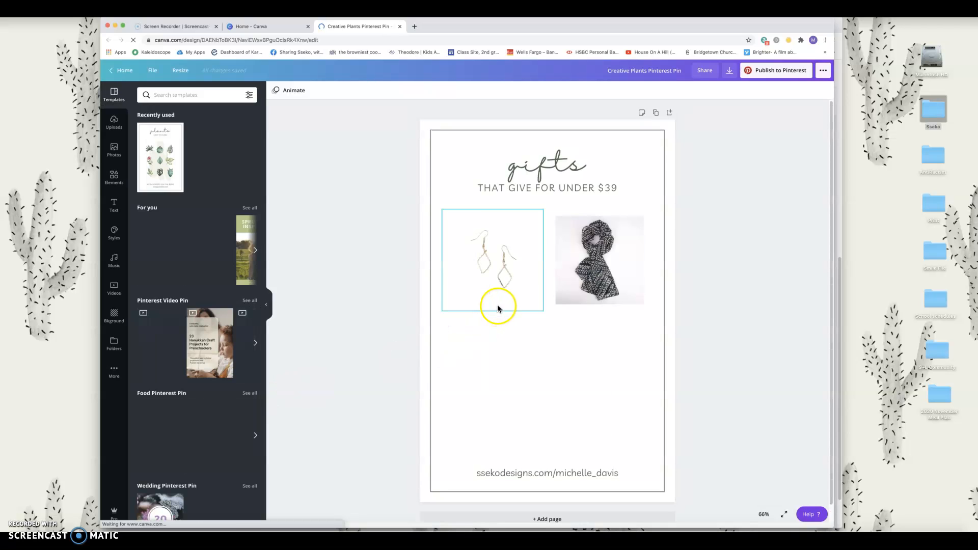
click(587, 276)
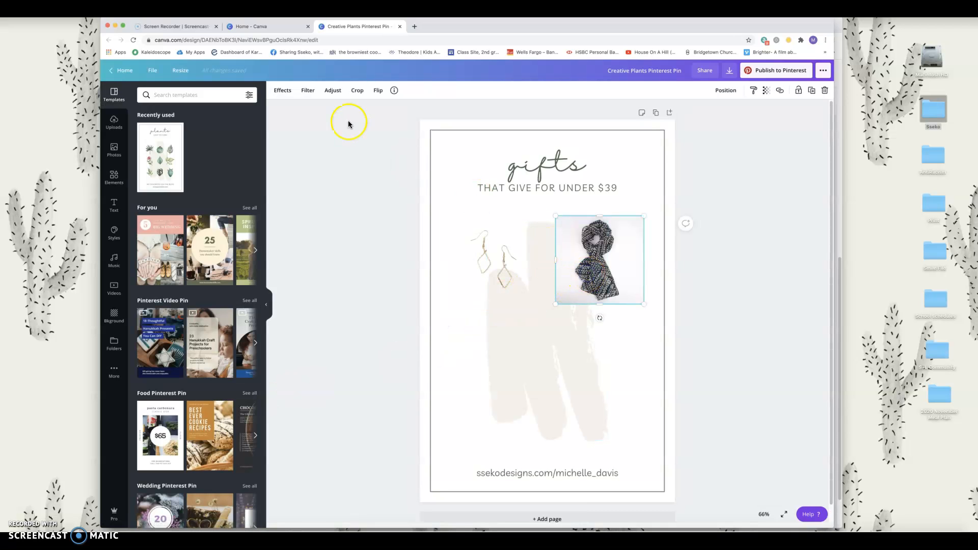
click(284, 91)
click(192, 120)
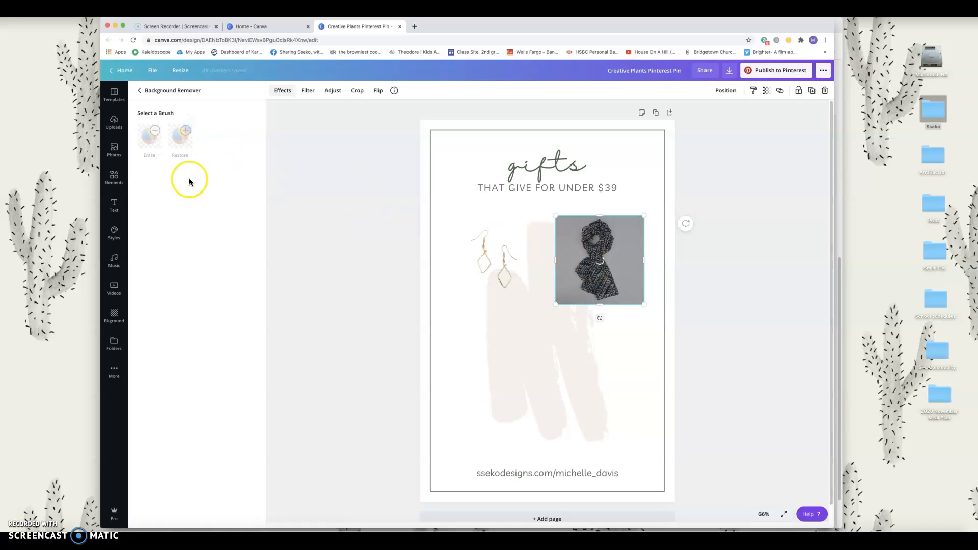
Step: Add the drop earrings with grey stones from the uploads to the pin and remove the photo's background
click(114, 123)
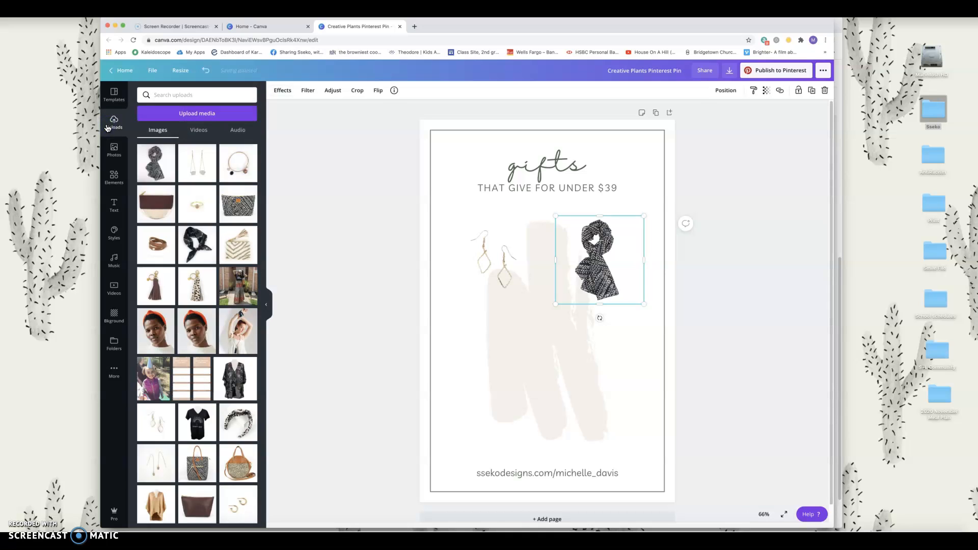
click(198, 173)
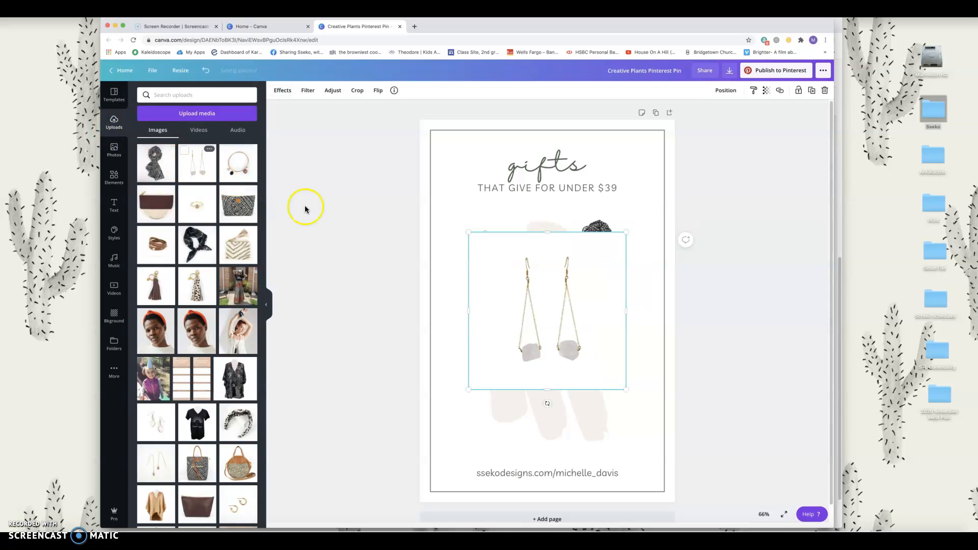
click(282, 91)
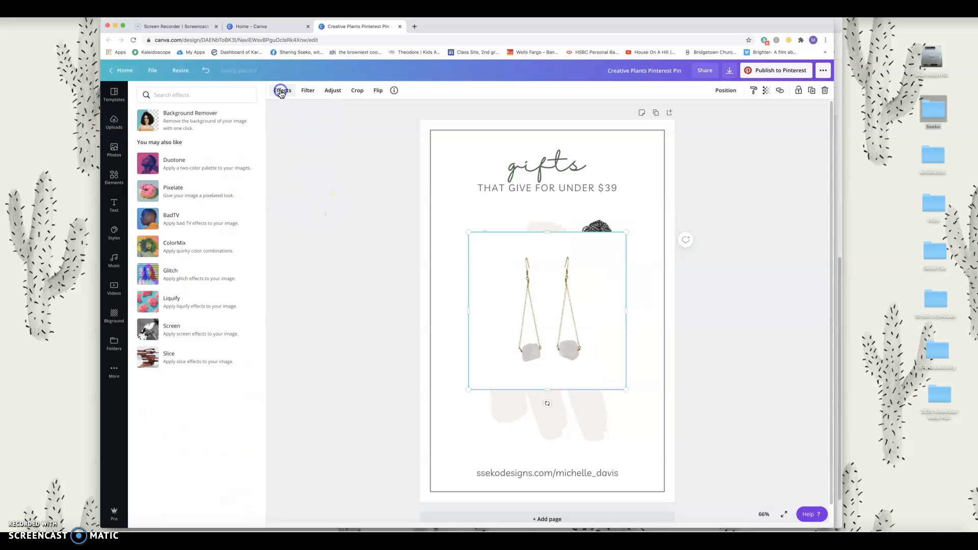
click(204, 119)
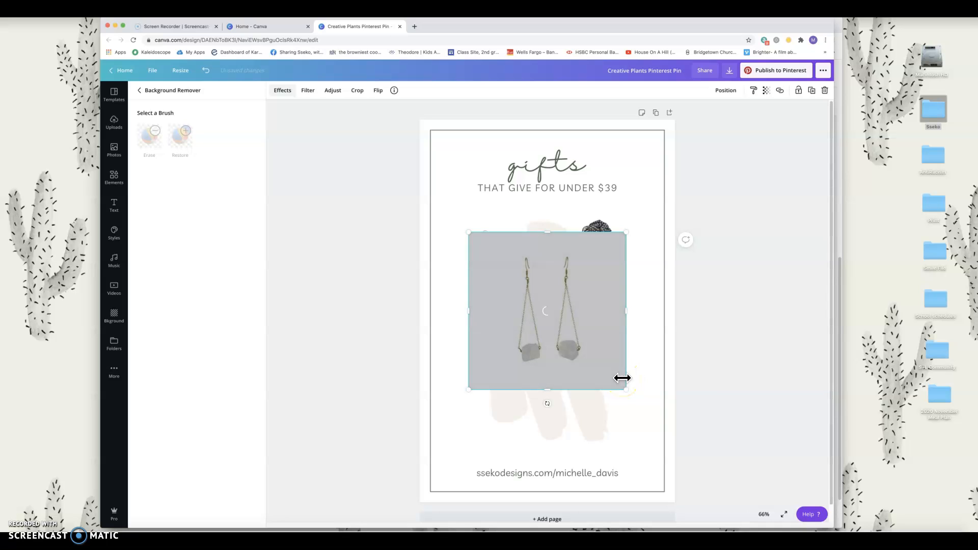
Step: Shrink the grey stone earrings and place them at the lower right of the pin, above the web address
drag(471, 390, 553, 326)
drag(594, 301, 623, 420)
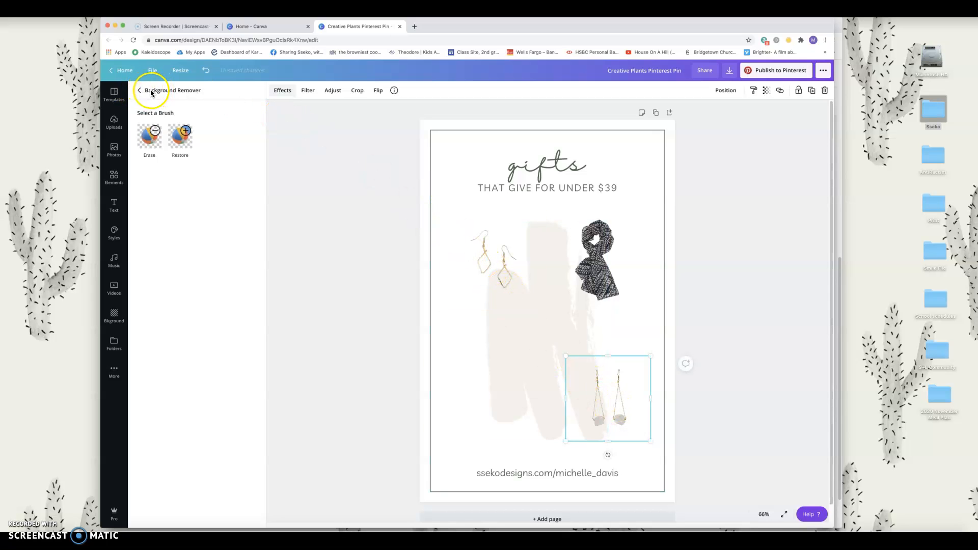
click(114, 124)
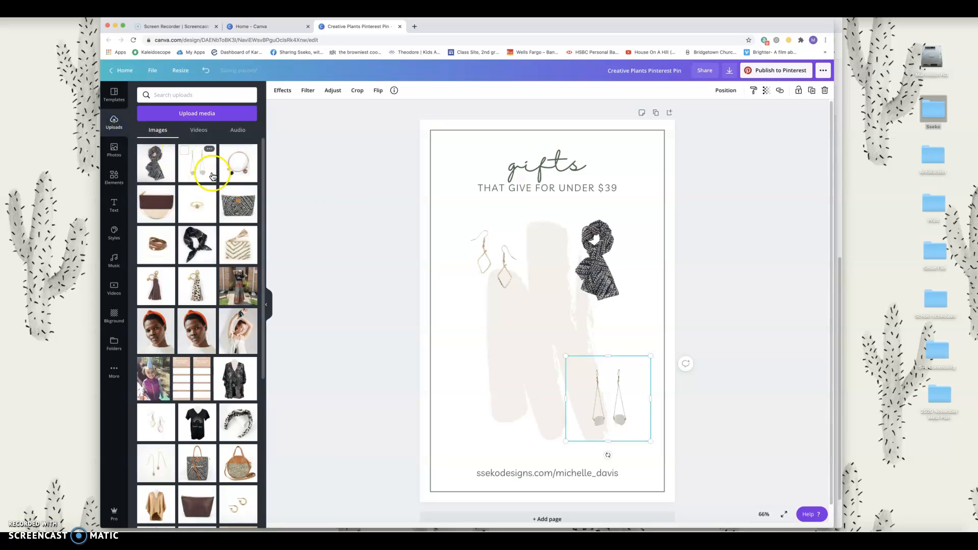
drag(163, 206, 458, 306)
drag(484, 270, 492, 292)
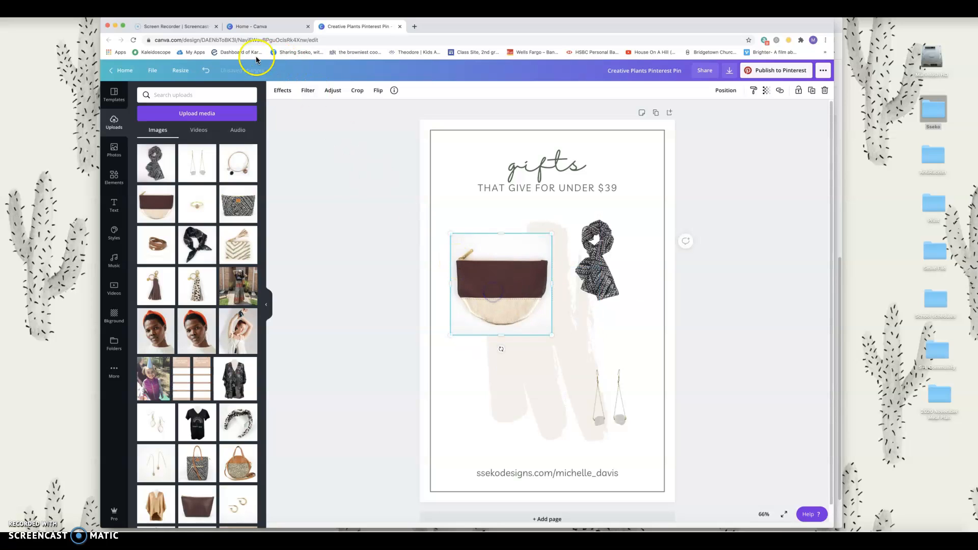
click(203, 72)
click(203, 72)
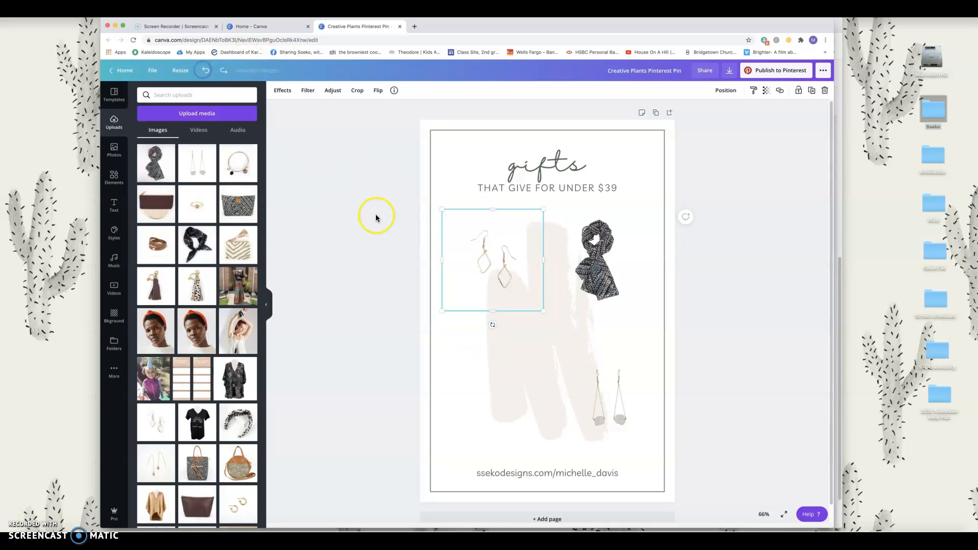
click(383, 365)
Step: Add the burgundy and cream pouch photo to the lower left of the pin and remove its background
drag(156, 204, 448, 339)
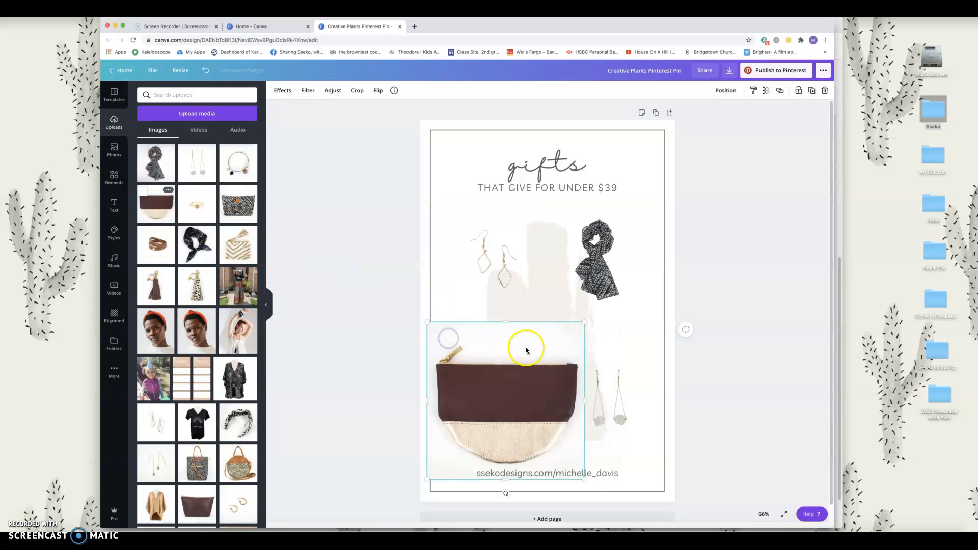
click(279, 91)
click(183, 116)
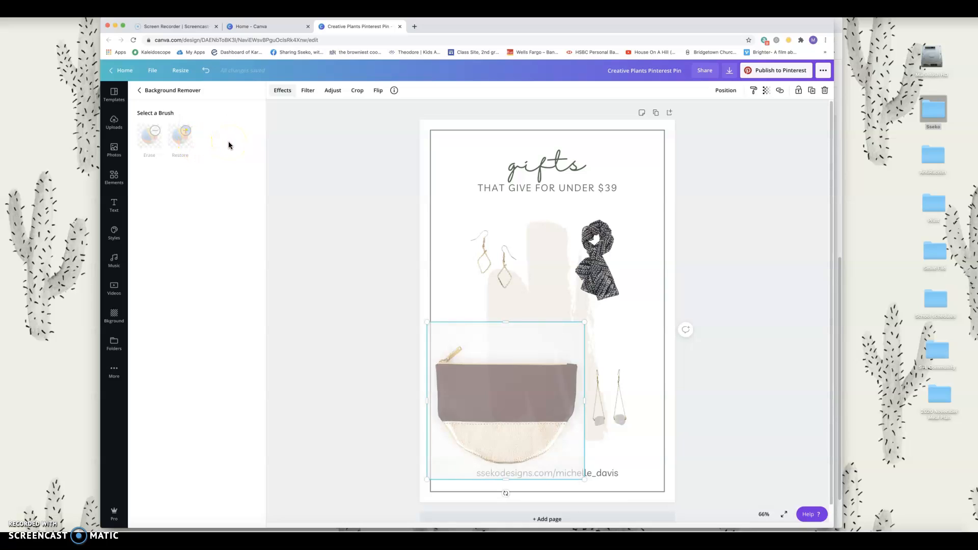
Step: Shrink the pouch and place it below the diamond-shaped earrings, and move the scarf to the upper centre
drag(584, 479, 520, 334)
drag(603, 281, 554, 275)
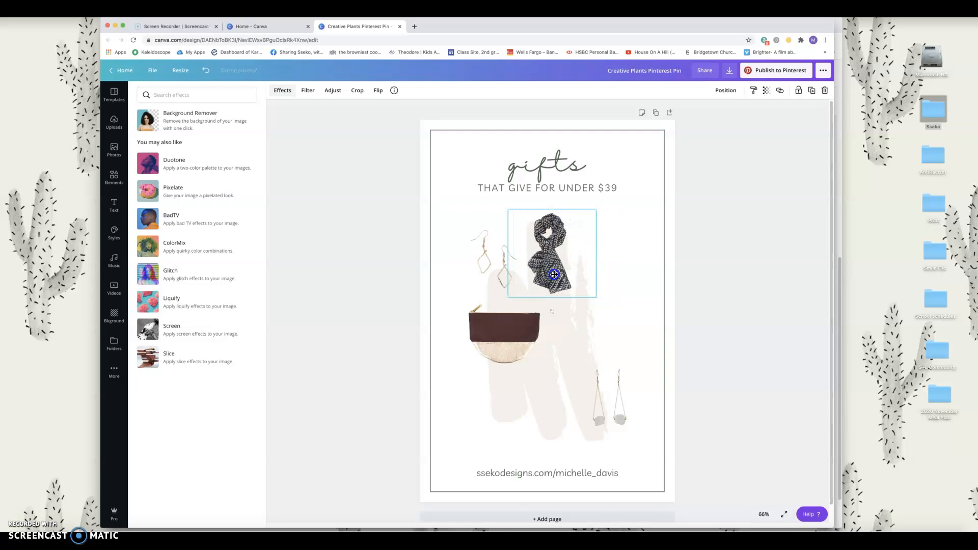
click(114, 123)
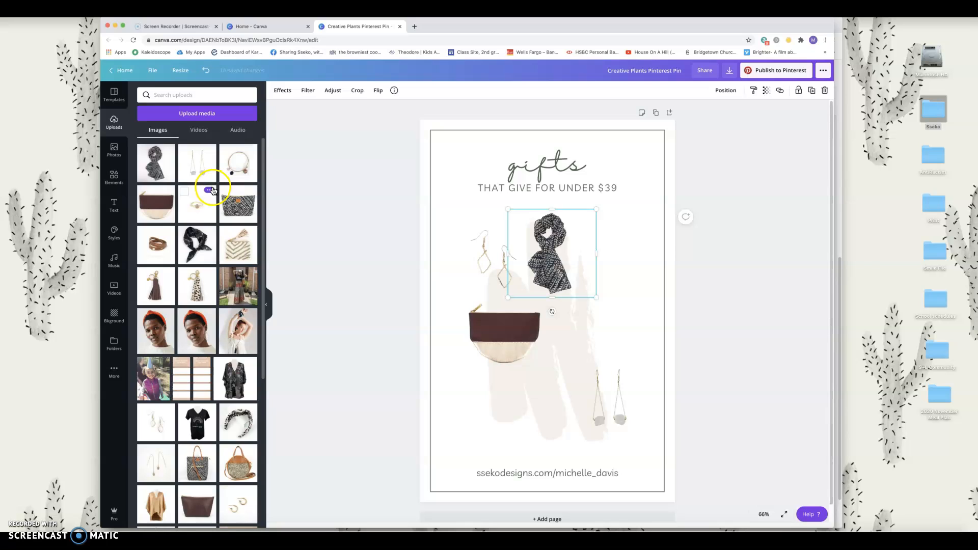
drag(228, 171, 593, 290)
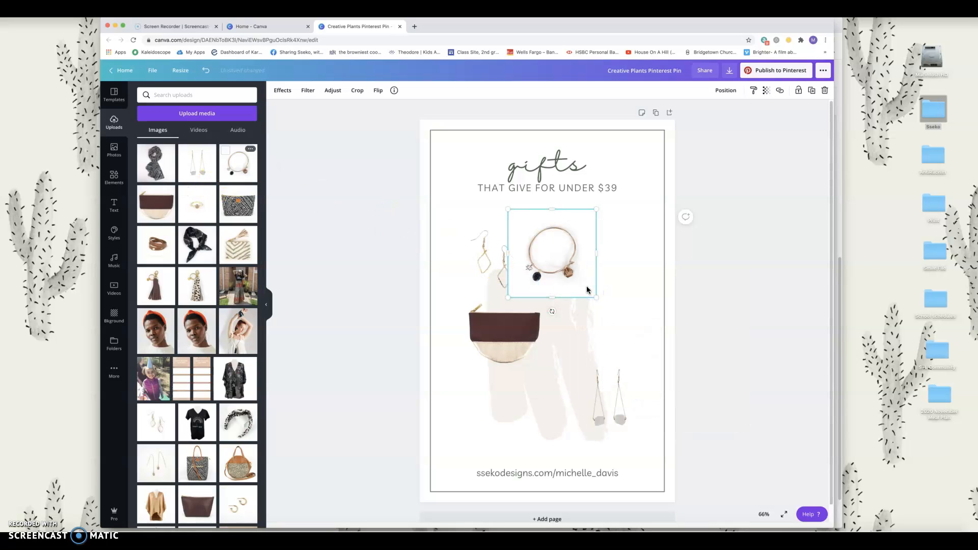
click(205, 73)
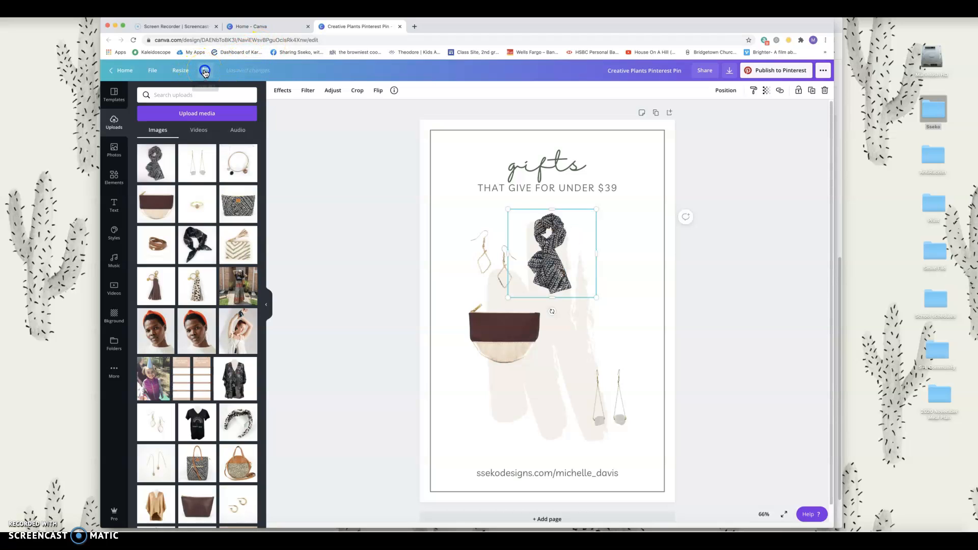
click(400, 201)
Step: Add the charm bracelet photo from the uploads at a reduced size to the right of the scarf
drag(238, 163, 620, 289)
drag(760, 418, 619, 304)
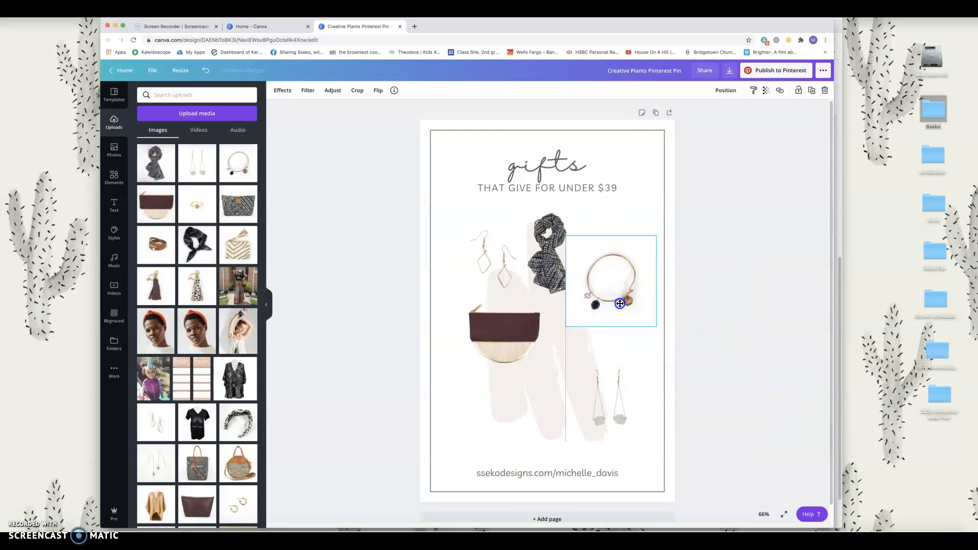
Step: Remove the charm bracelet photo's background, then shrink the bracelet and move it up beside the scarf
click(282, 90)
click(185, 113)
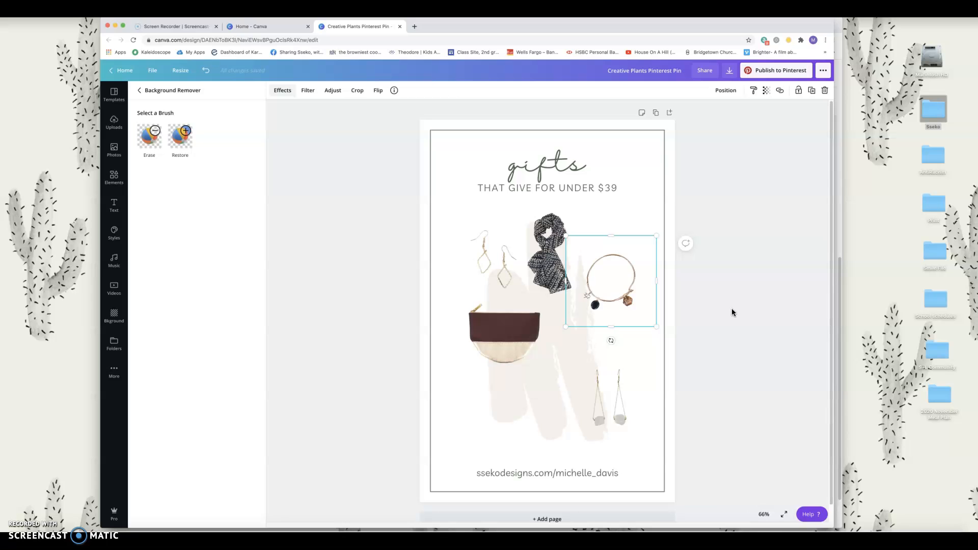
drag(569, 329, 607, 270)
click(711, 295)
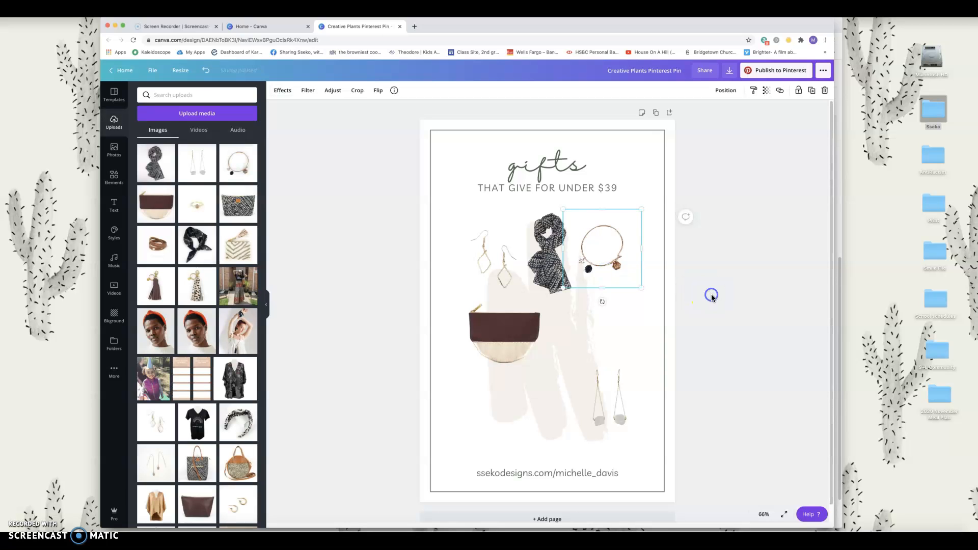
click(735, 312)
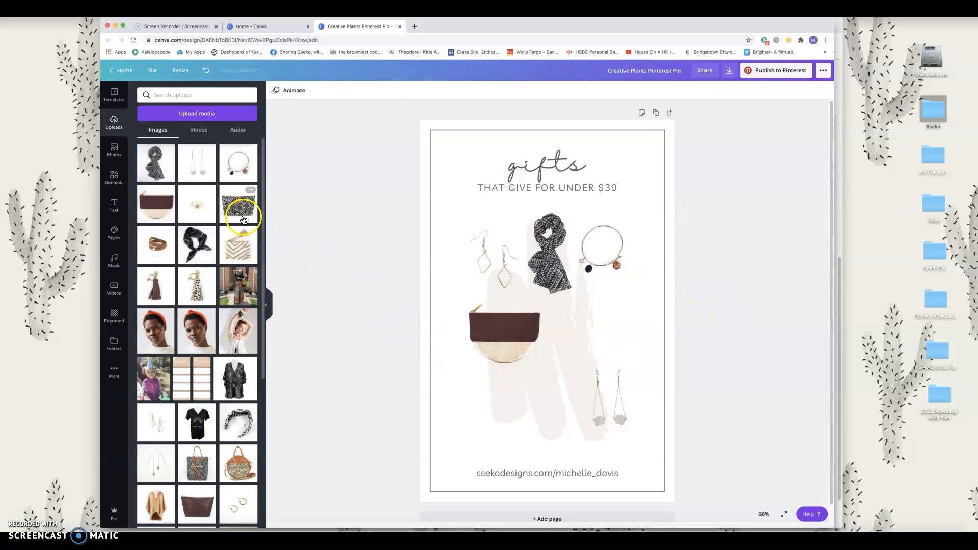
Step: Shrink the burgundy and cream pouch slightly and enlarge the charm bracelet to about 323 by 323
click(521, 350)
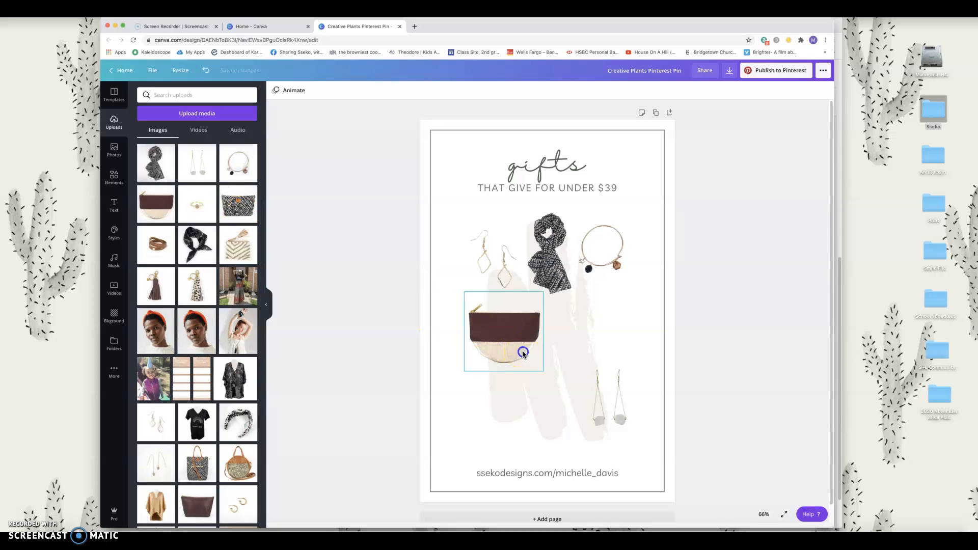
drag(542, 368, 533, 360)
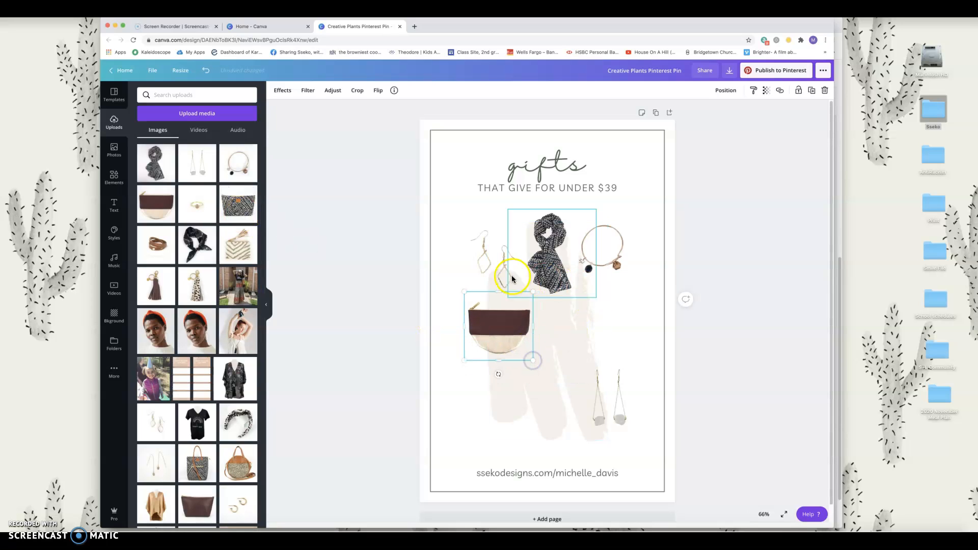
click(591, 270)
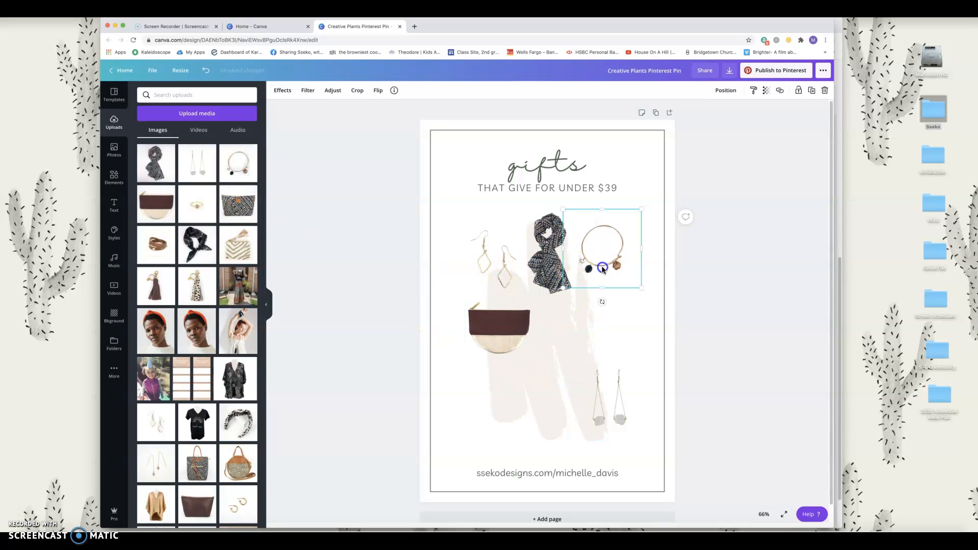
drag(640, 288, 646, 291)
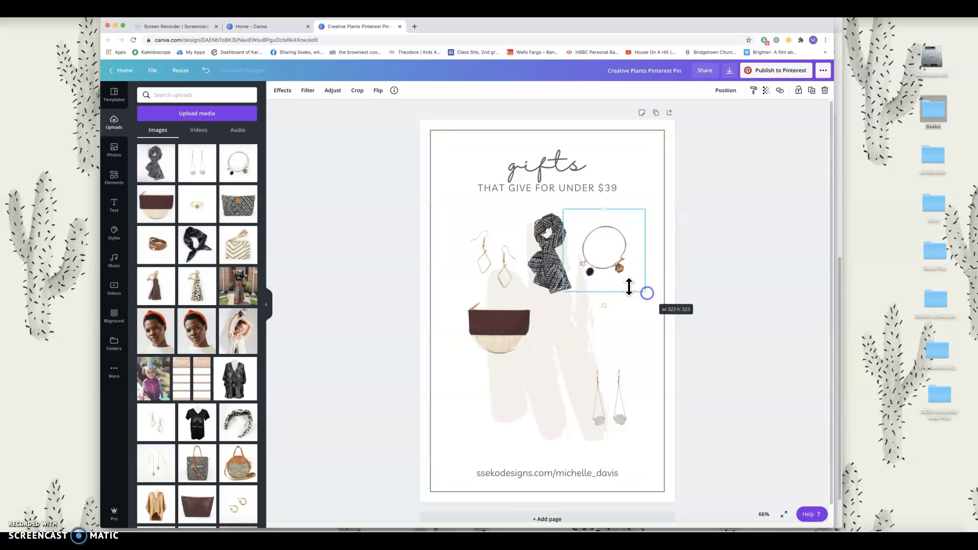
Step: Add the black and white patterned pouch photo from the uploads to the pin and remove its background
click(230, 208)
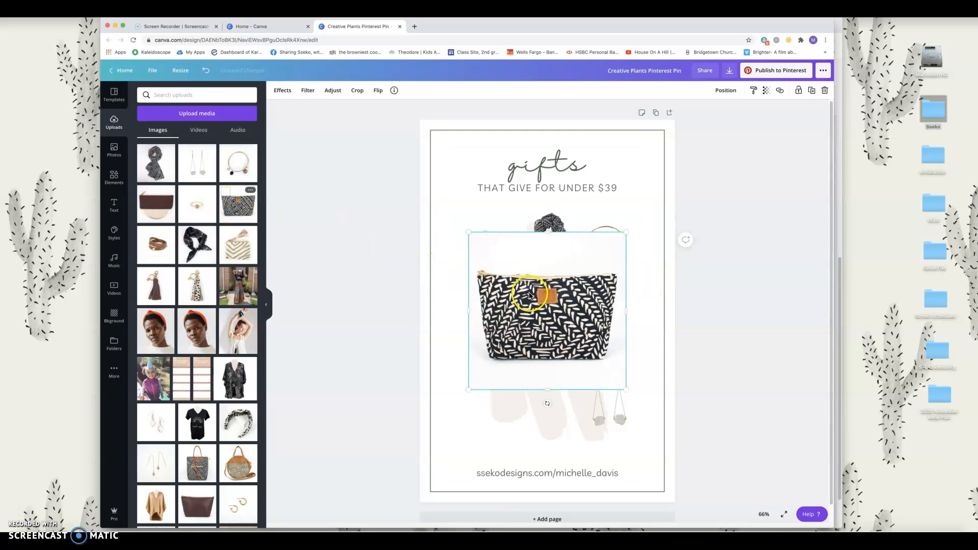
click(705, 314)
drag(535, 298, 500, 308)
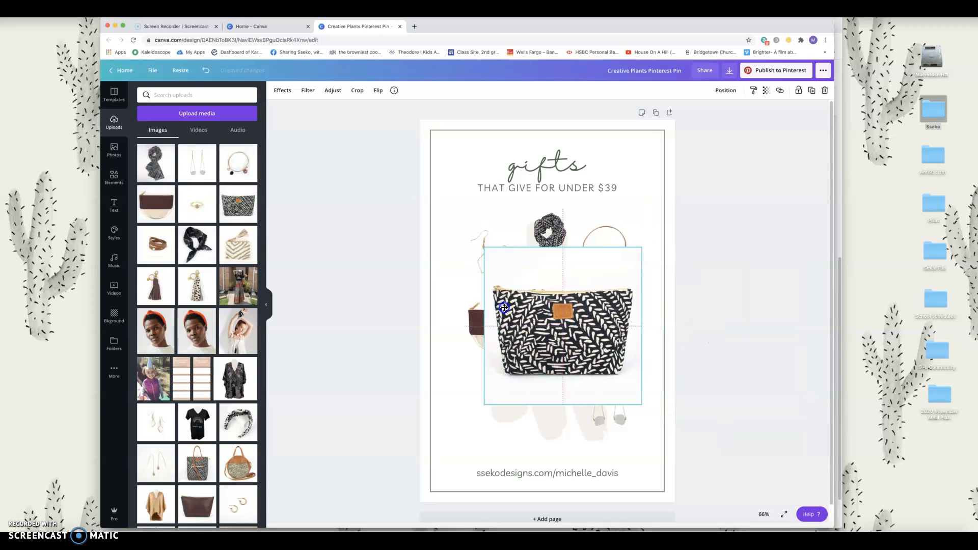
click(278, 93)
click(208, 118)
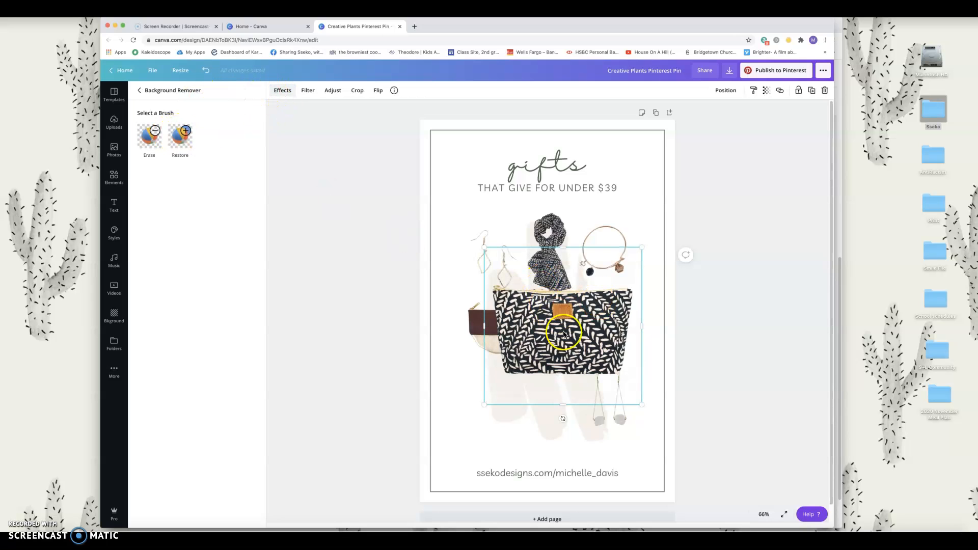
Step: Shrink the patterned pouch into the lower left of the pin, and move the burgundy pouch below the charm bracelet
drag(489, 402, 550, 341)
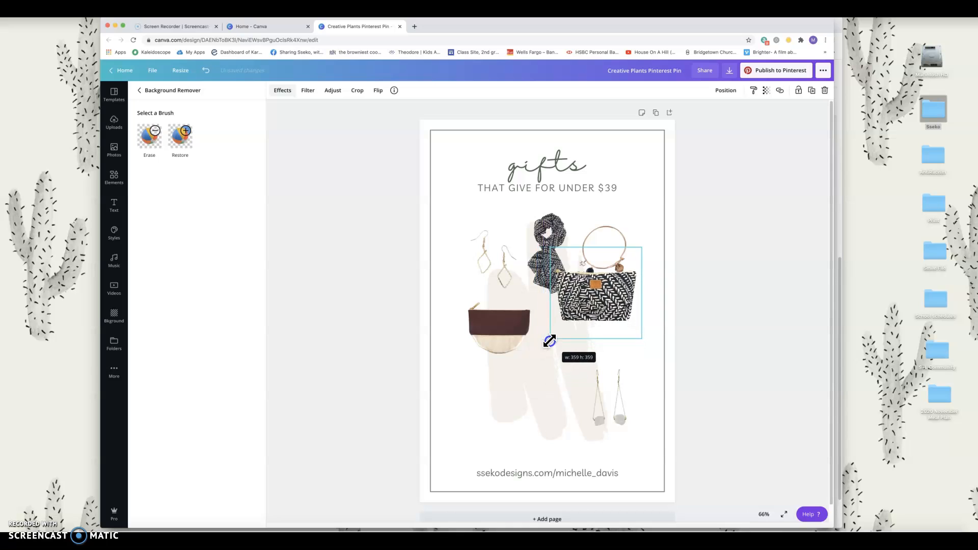
drag(579, 301, 485, 395)
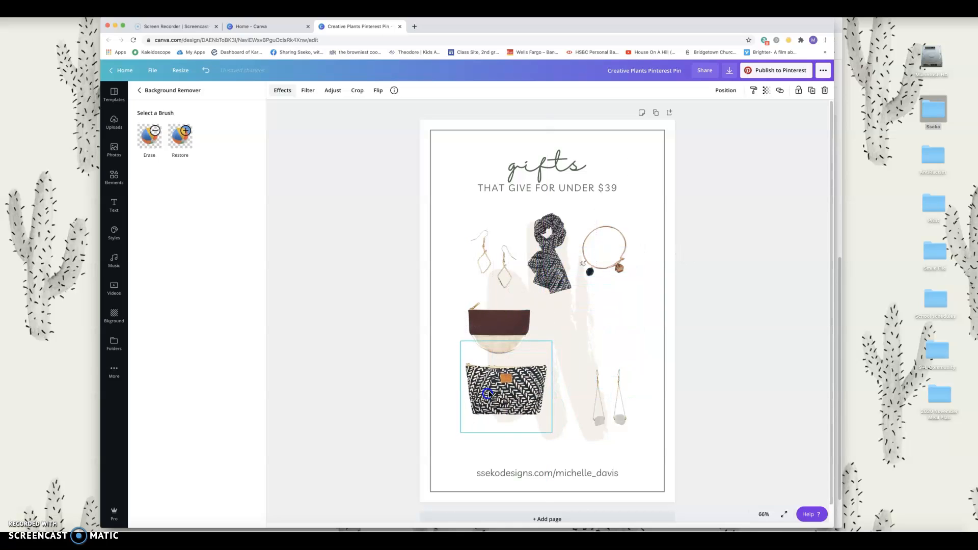
drag(553, 341, 612, 320)
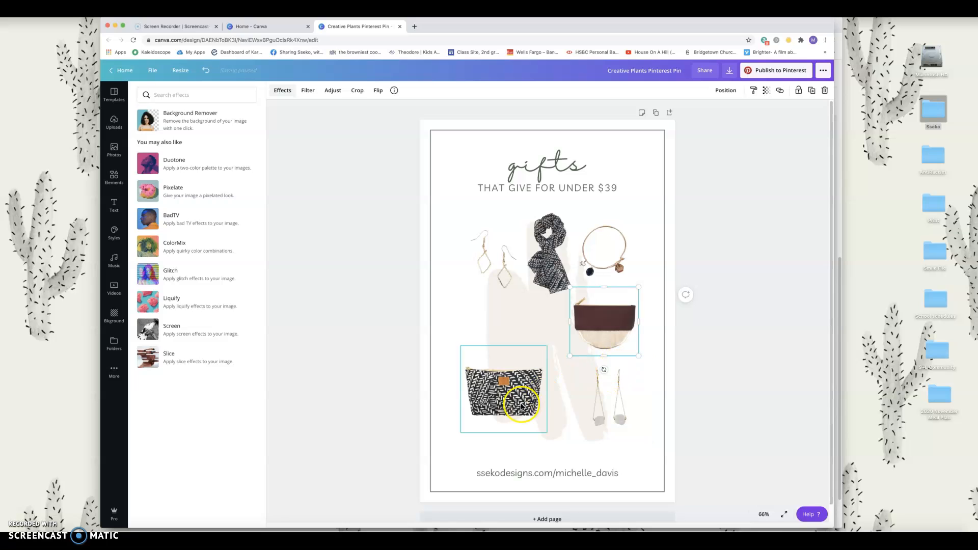
Step: Add the brown leather wrap bracelet photo from the uploads to the pin and remove its background
click(113, 123)
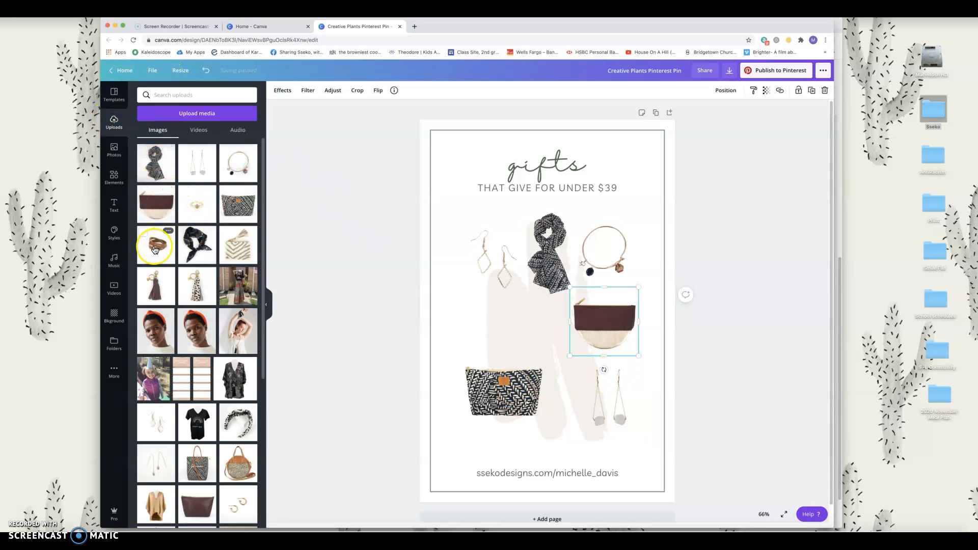
drag(156, 249, 454, 333)
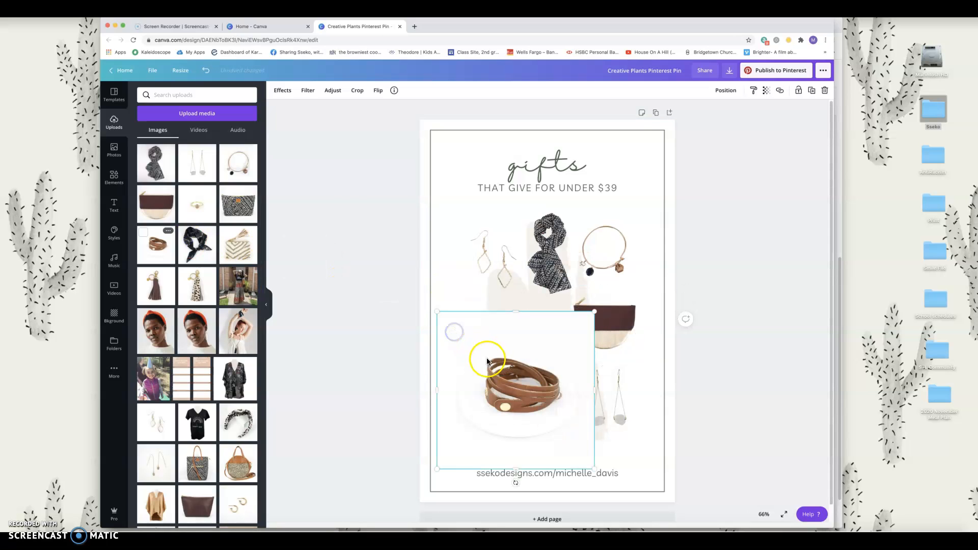
click(281, 92)
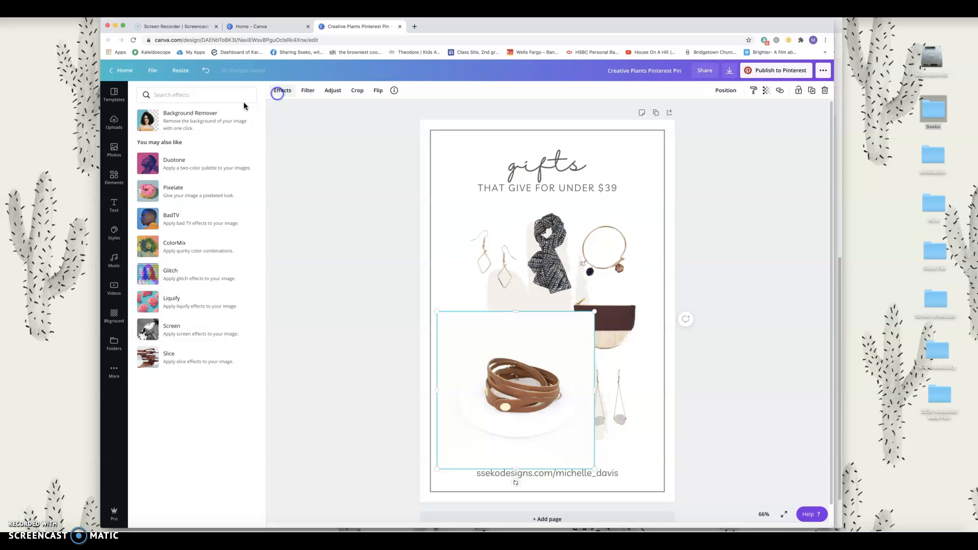
click(184, 113)
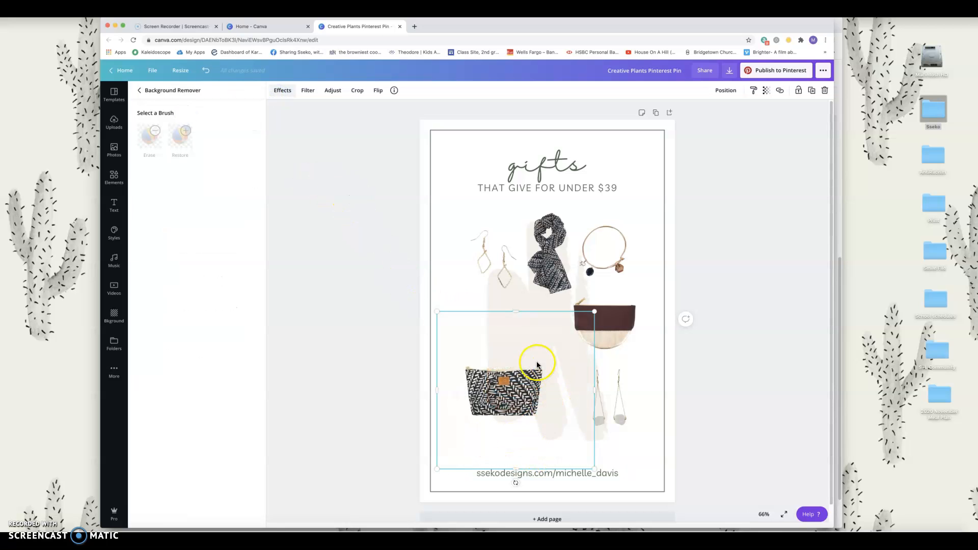
Step: Shrink the leather wrap bracelet and place it directly above the patterned pouch
drag(590, 466, 529, 403)
drag(527, 312, 549, 299)
drag(508, 348, 517, 328)
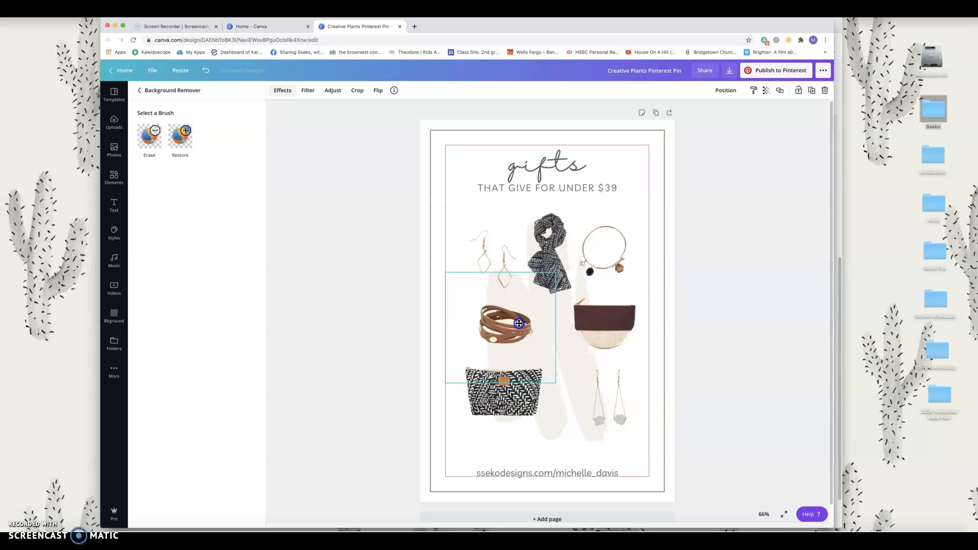
click(350, 311)
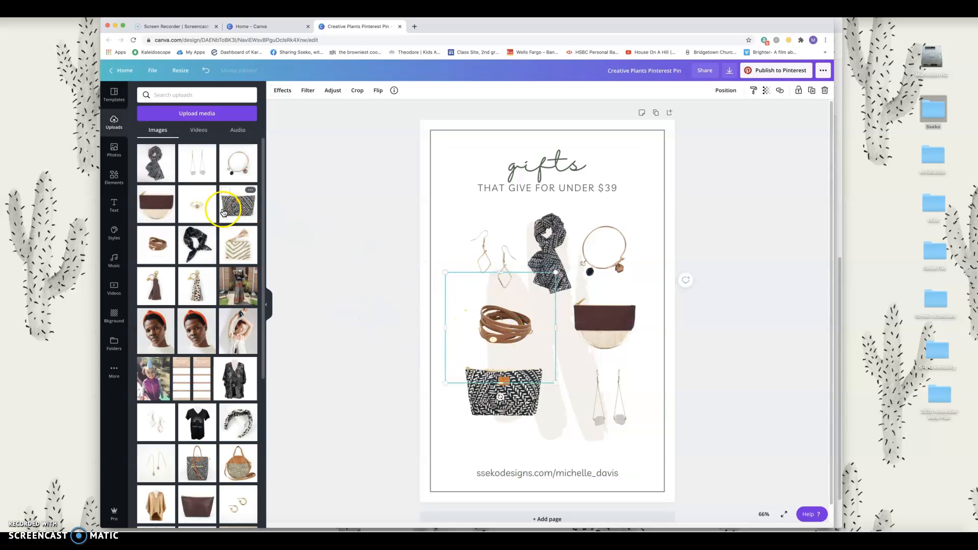
Step: Add the leopard-print tassel keychain photo from the uploads to the pin and remove its background
click(187, 290)
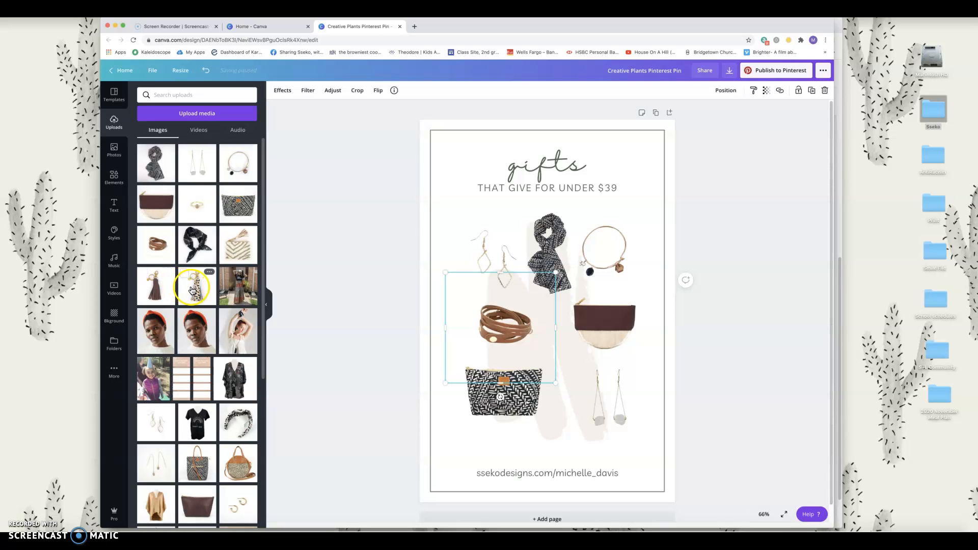
drag(193, 291, 448, 151)
click(284, 90)
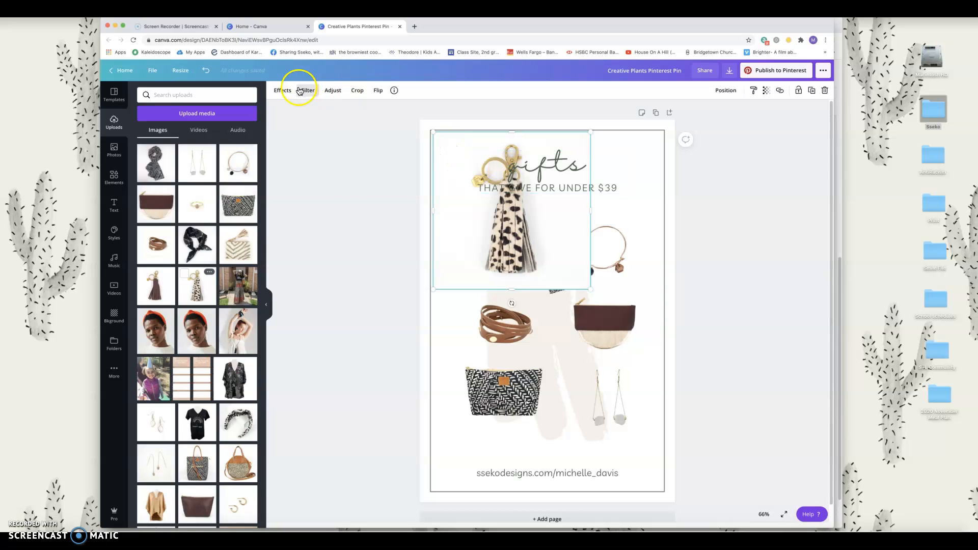
click(176, 114)
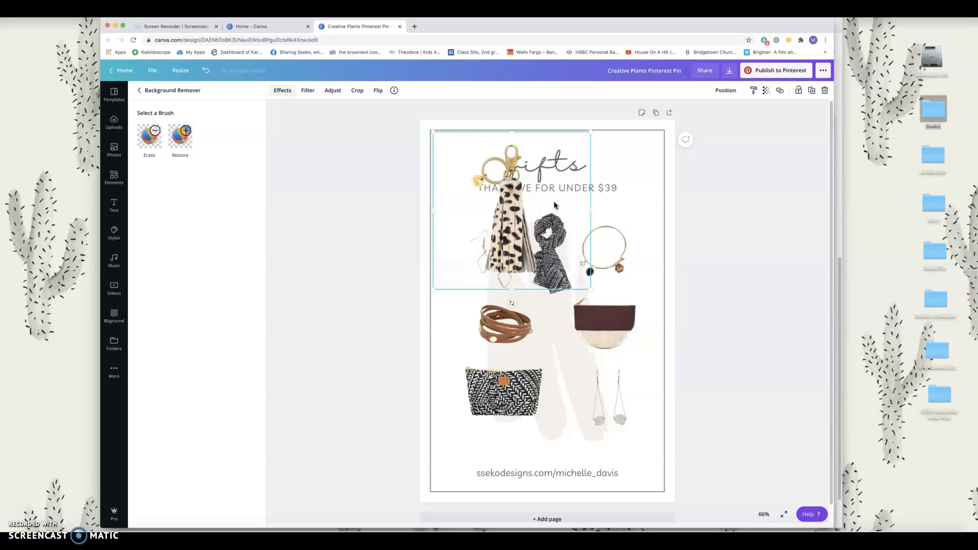
Step: Shrink the tassel keychain at the top of the pin and undo the accidental move of the title text
drag(434, 286, 548, 349)
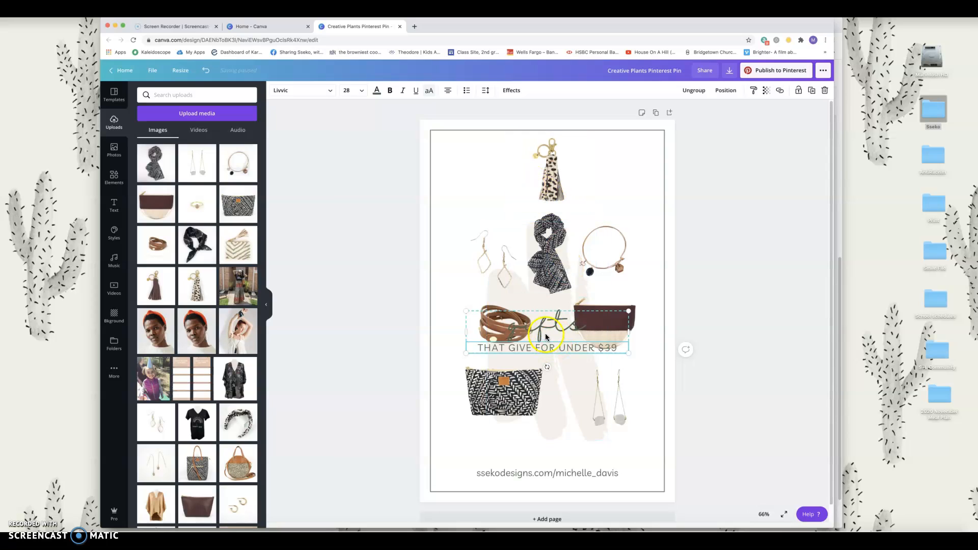
click(206, 71)
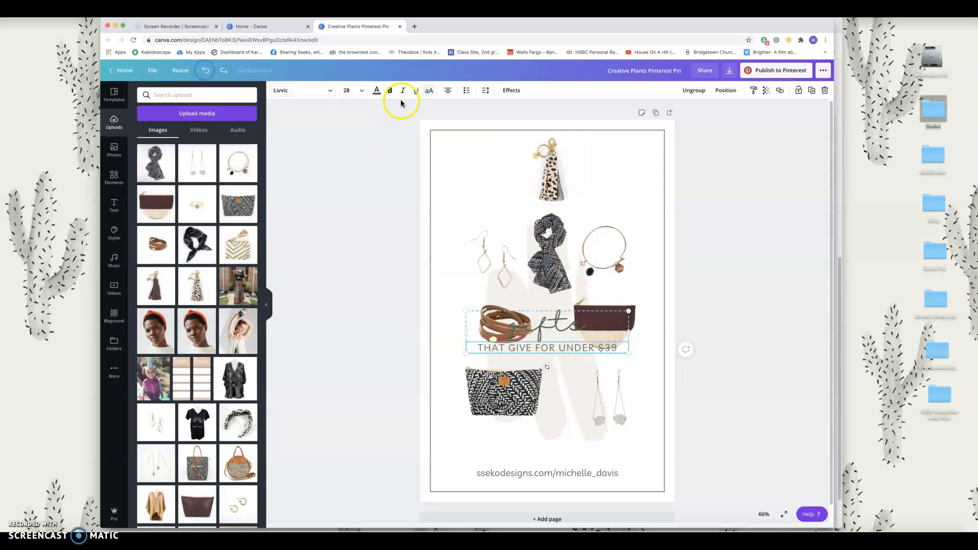
click(204, 71)
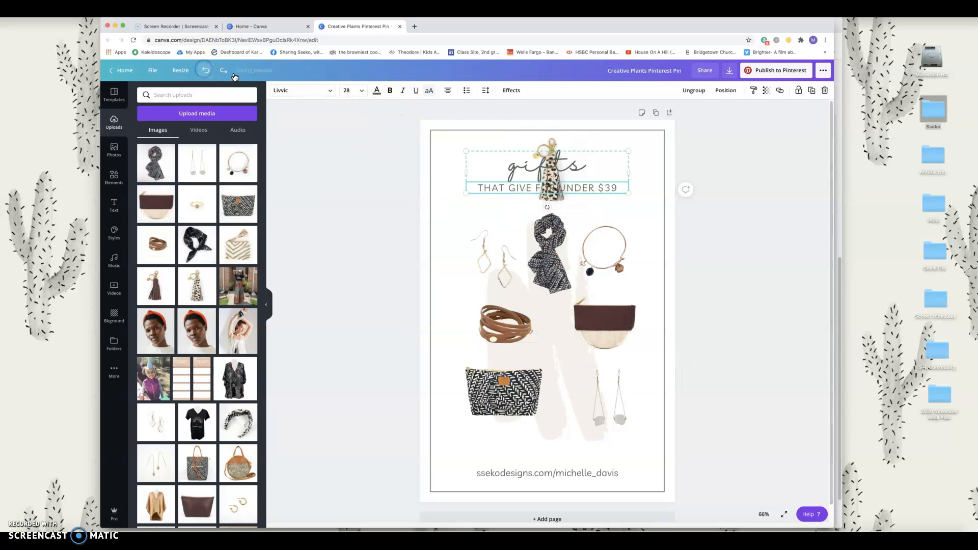
Step: Move the tassel keychain between the leather wrap bracelet and the burgundy pouch, and remove its background again
click(555, 141)
drag(552, 140, 552, 306)
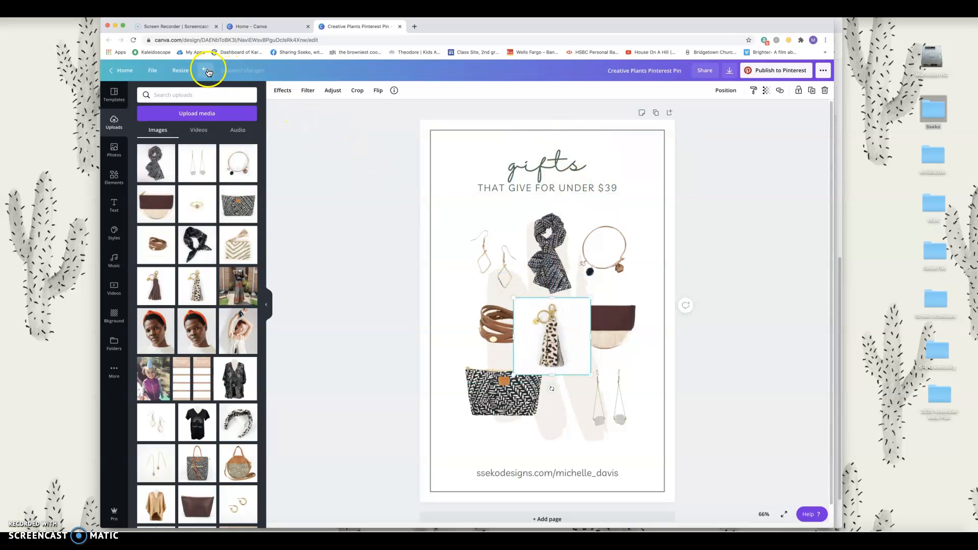
click(282, 91)
click(202, 115)
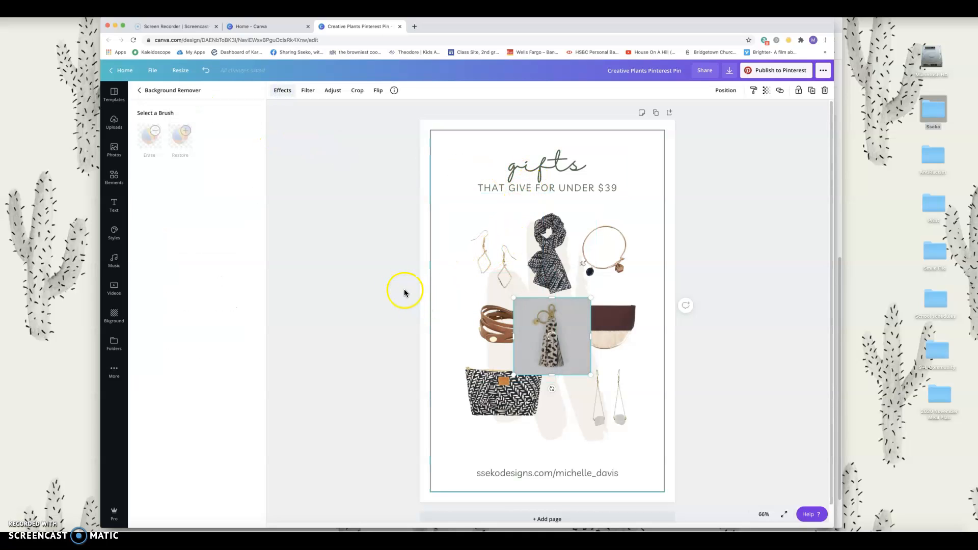
Step: Add the black floral bandana photo at a reduced size near the bottom of the pin and remove its background
click(113, 122)
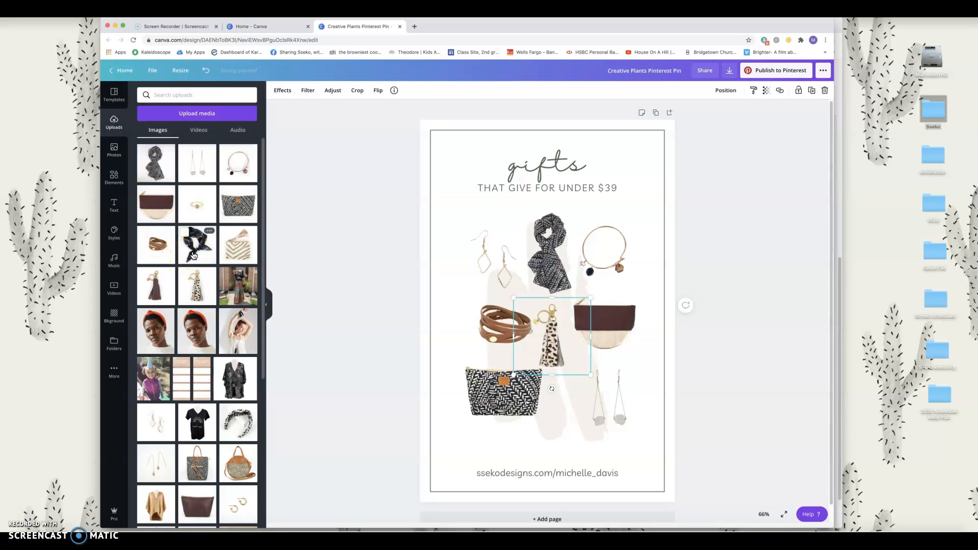
drag(194, 251, 554, 405)
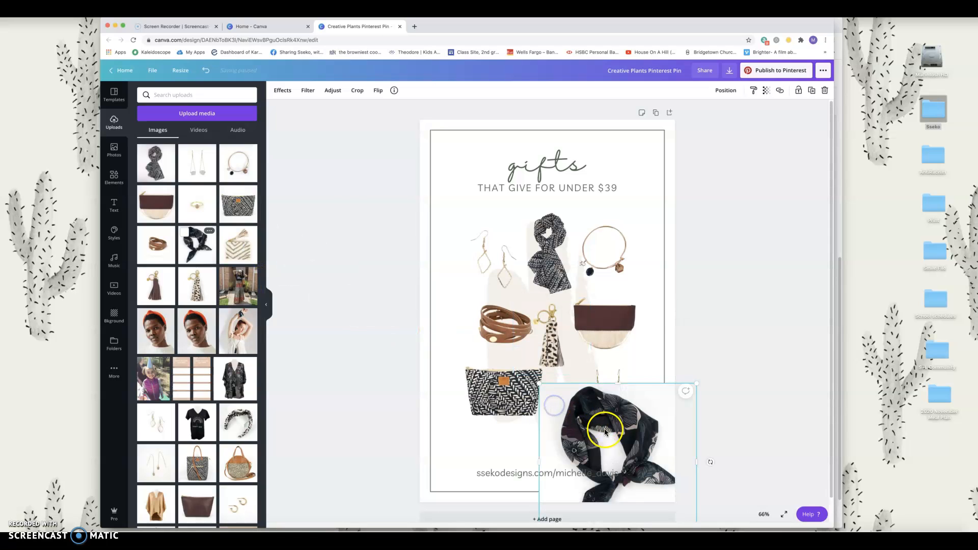
drag(698, 386, 637, 442)
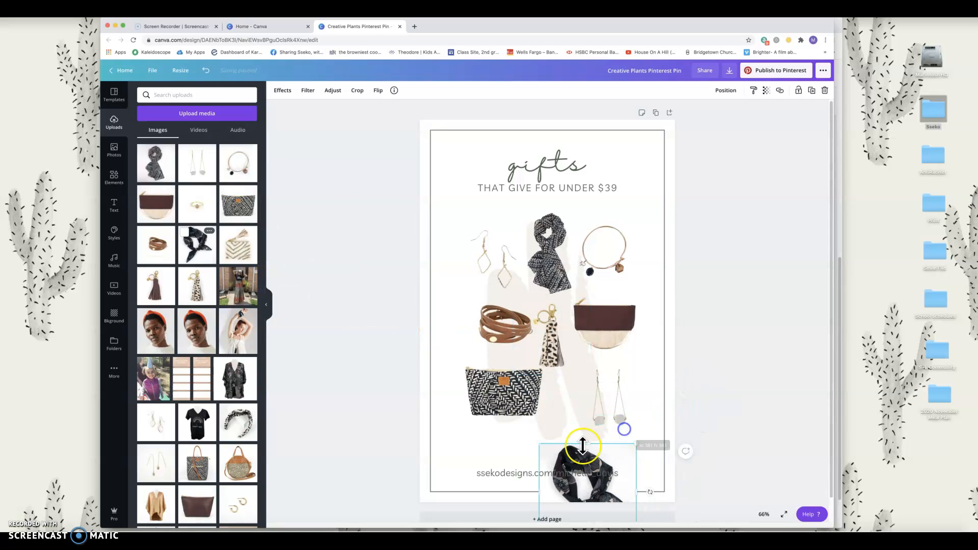
click(281, 91)
click(214, 113)
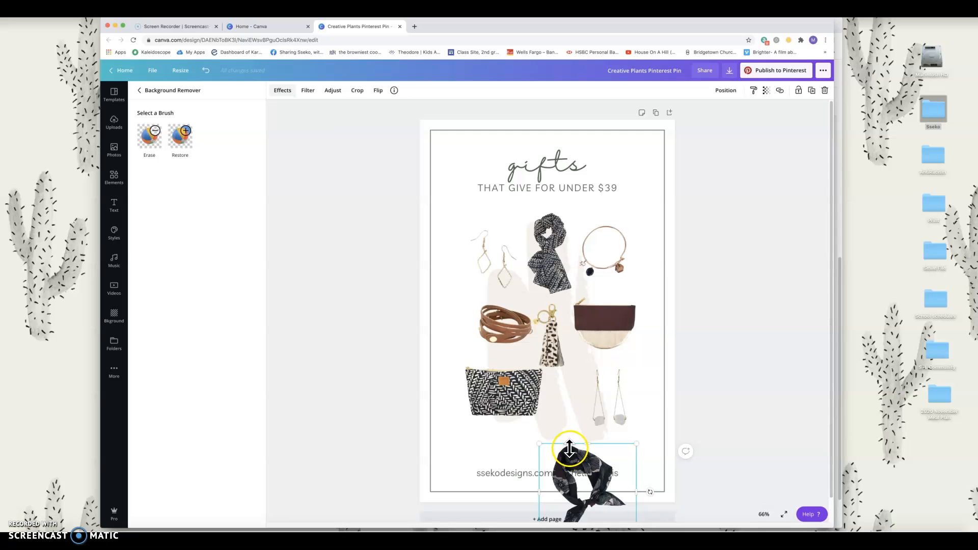
Step: Fit the bandana at a smaller size between the patterned pouch and the stone earrings, spreading those two outward
drag(571, 453, 553, 381)
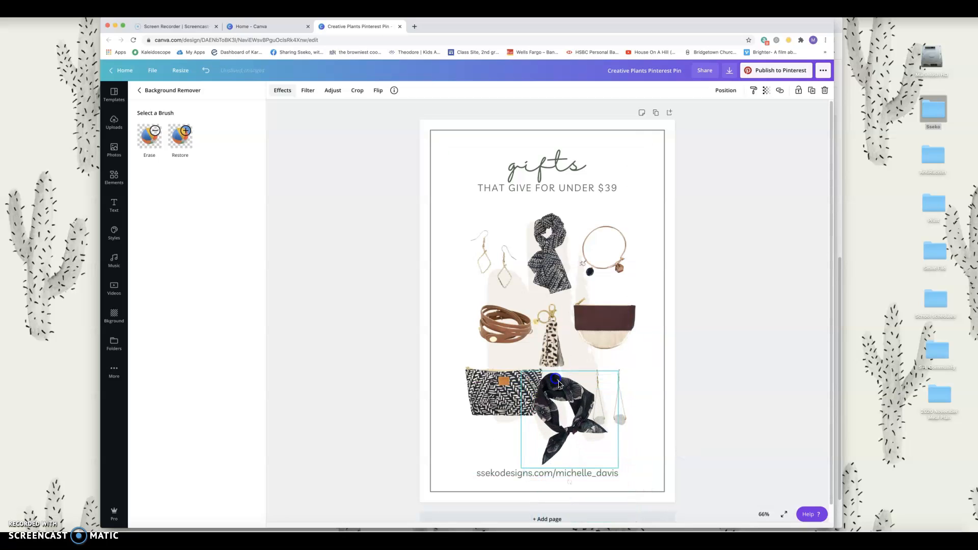
click(626, 420)
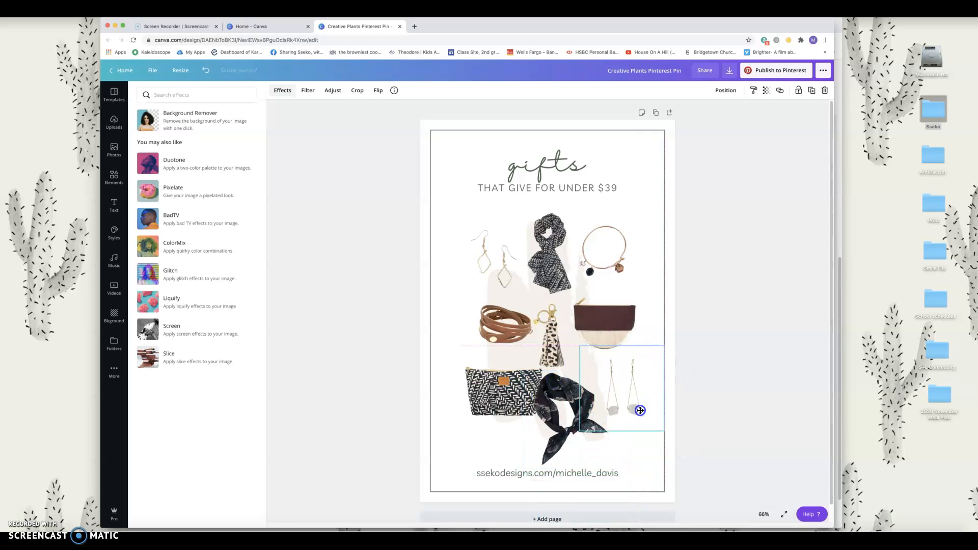
drag(496, 392, 486, 394)
click(564, 411)
drag(519, 464, 537, 448)
drag(578, 407, 578, 404)
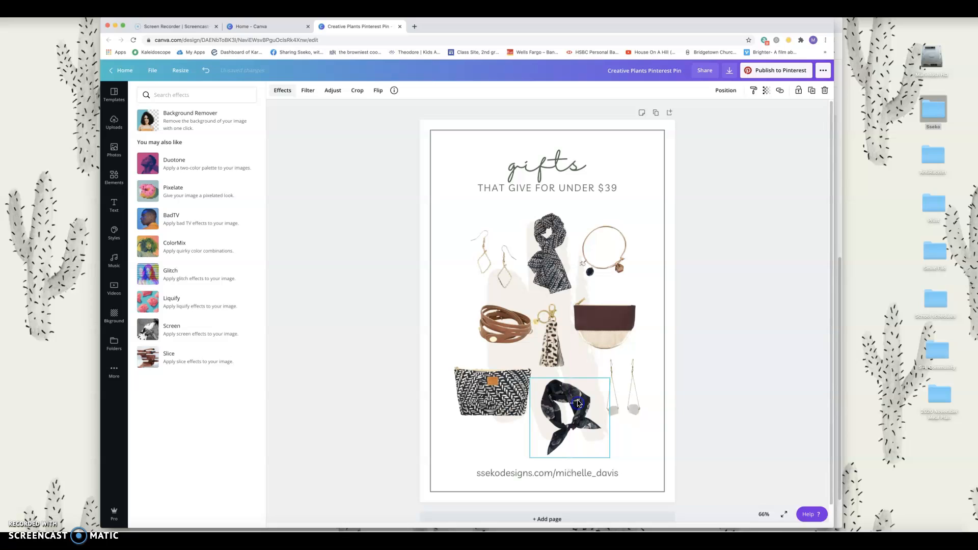
Step: Spread out the middle row by shifting the tassel keychain and burgundy pouch right and the leather wrap bracelet left
drag(557, 353, 561, 353)
drag(613, 322, 621, 322)
drag(512, 333, 501, 334)
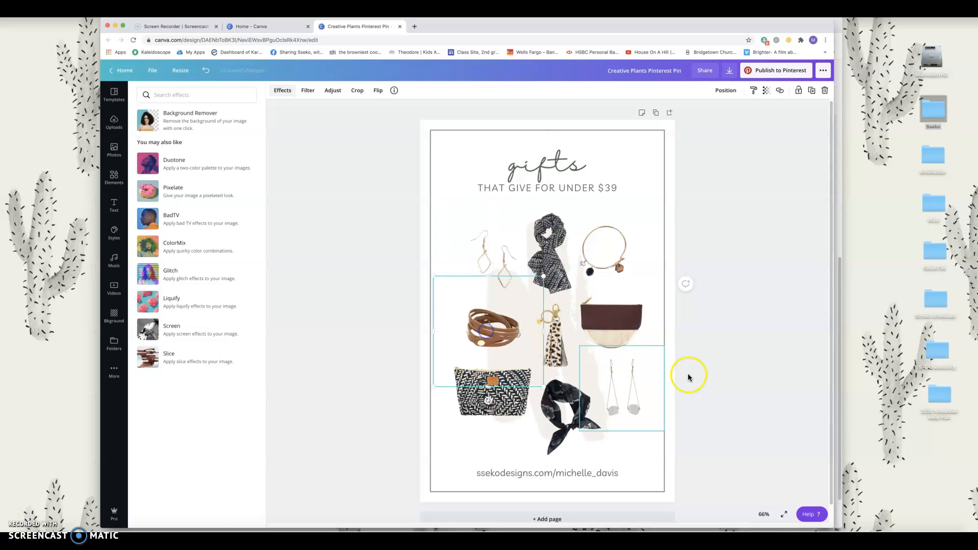
Step: Swap the two pairs of earrings, placing the stone pair beside the scarf and the diamond-shaped pair beside the bandana
click(727, 393)
drag(494, 261, 504, 234)
click(724, 370)
click(631, 360)
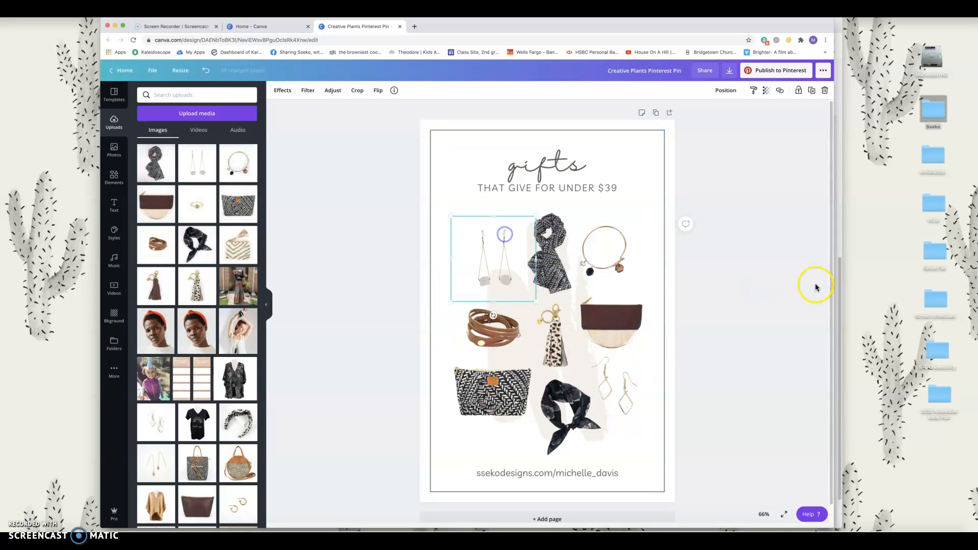
click(764, 286)
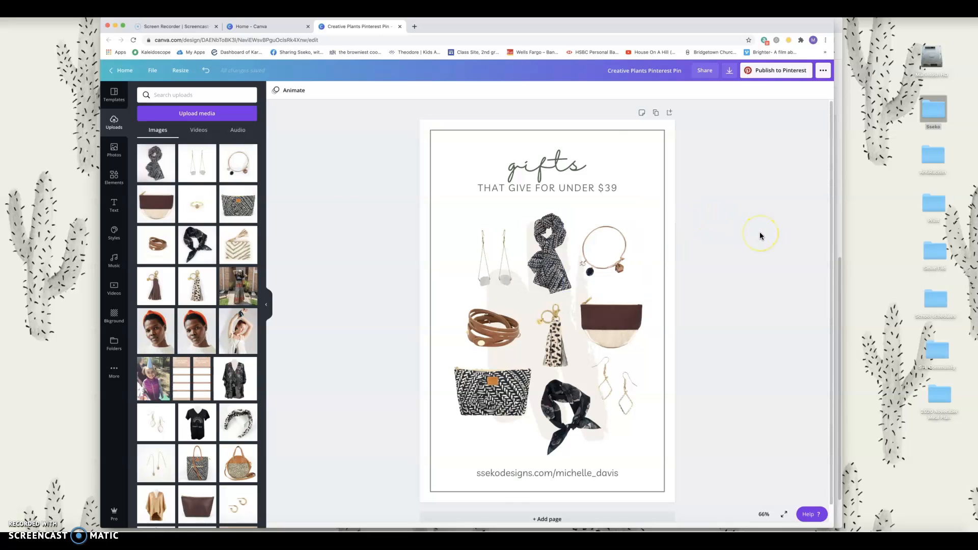
Step: Change the font of the website address at the bottom of the pin to Open Sans Light
double_click(549, 477)
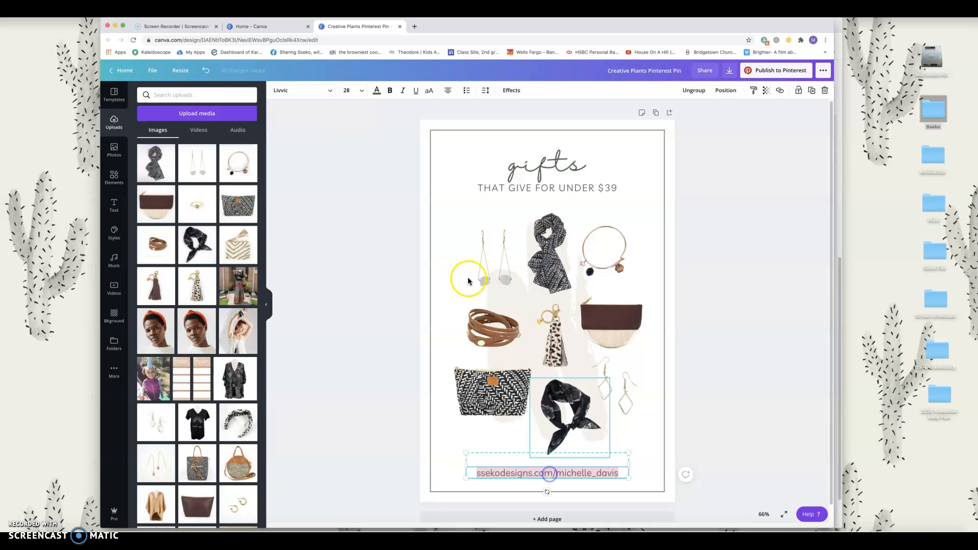
click(330, 92)
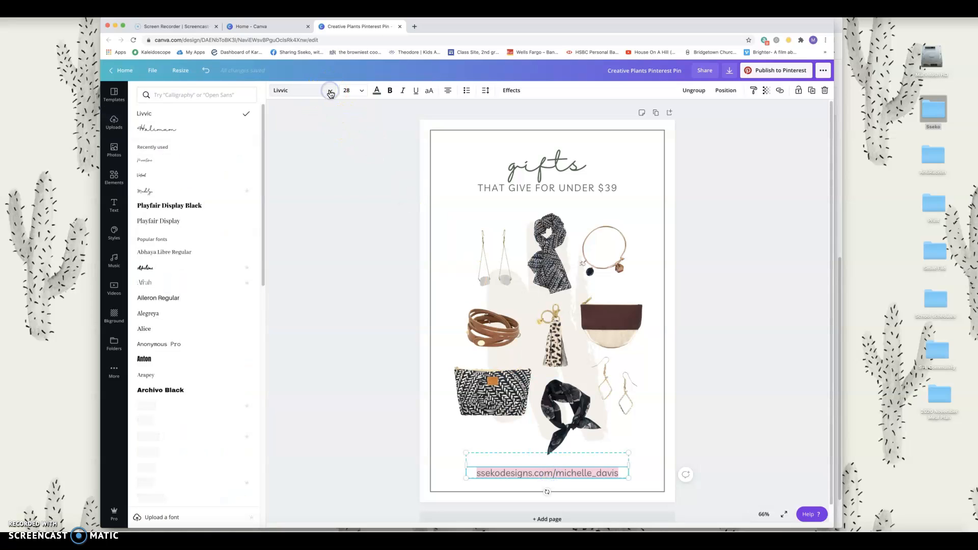
click(218, 93)
text(opens)
key(BackSpace)
text(san)
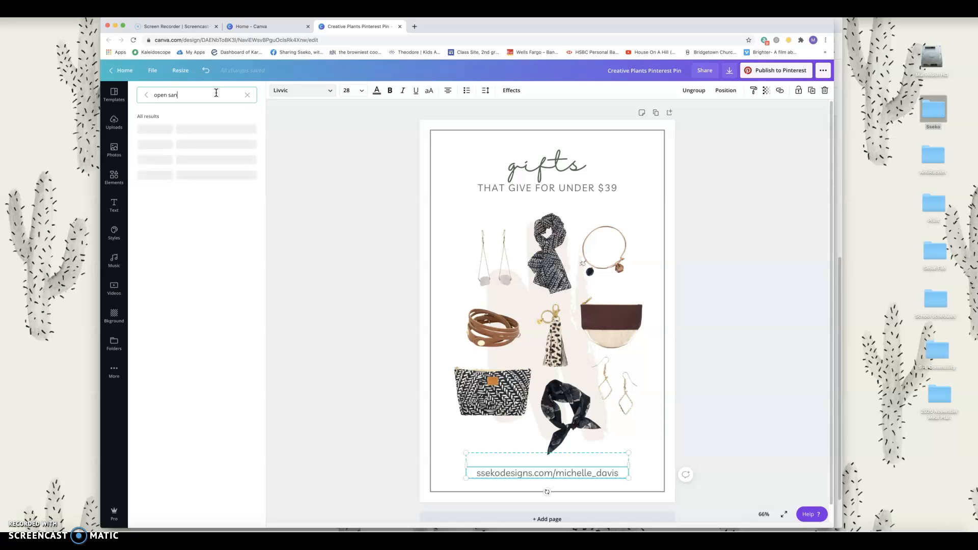
text(s)
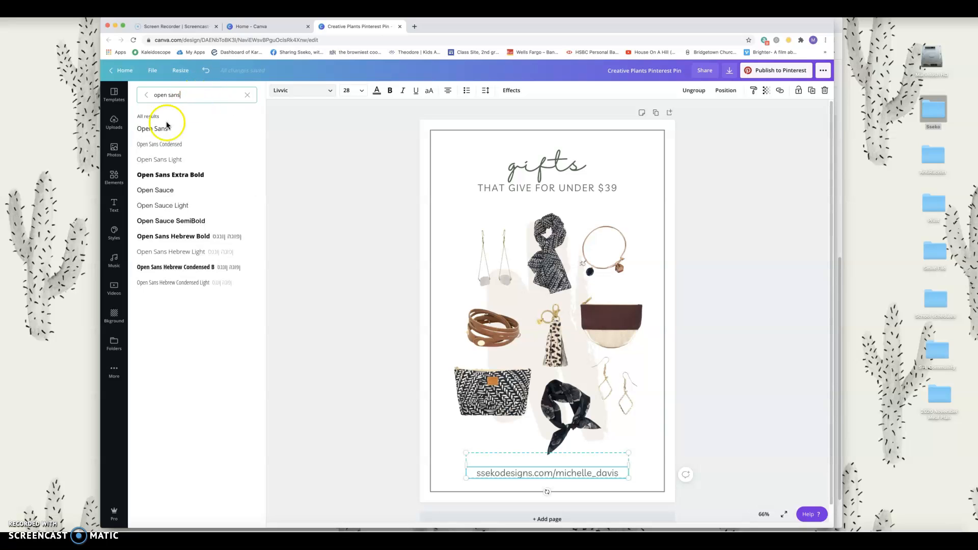
click(160, 160)
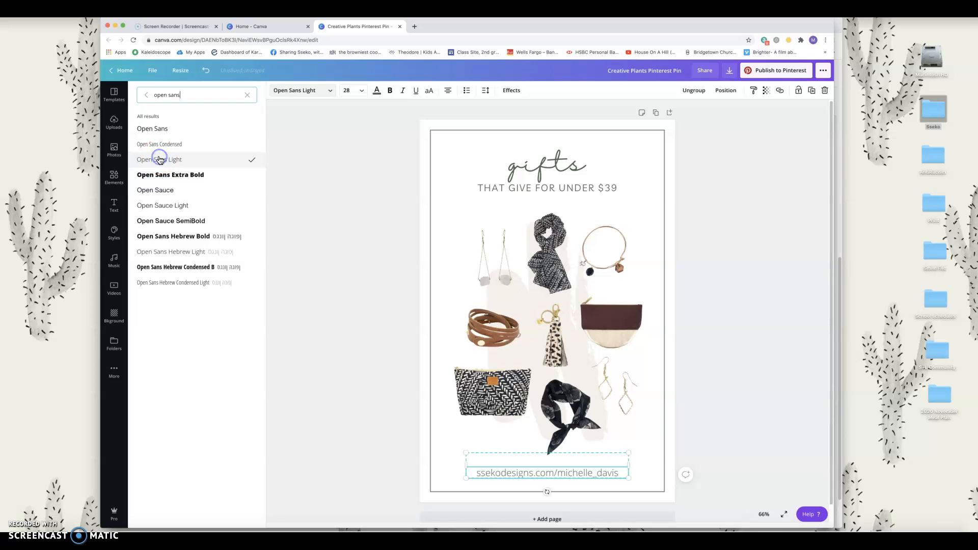
Step: Reduce the website address text to font size 21
click(360, 91)
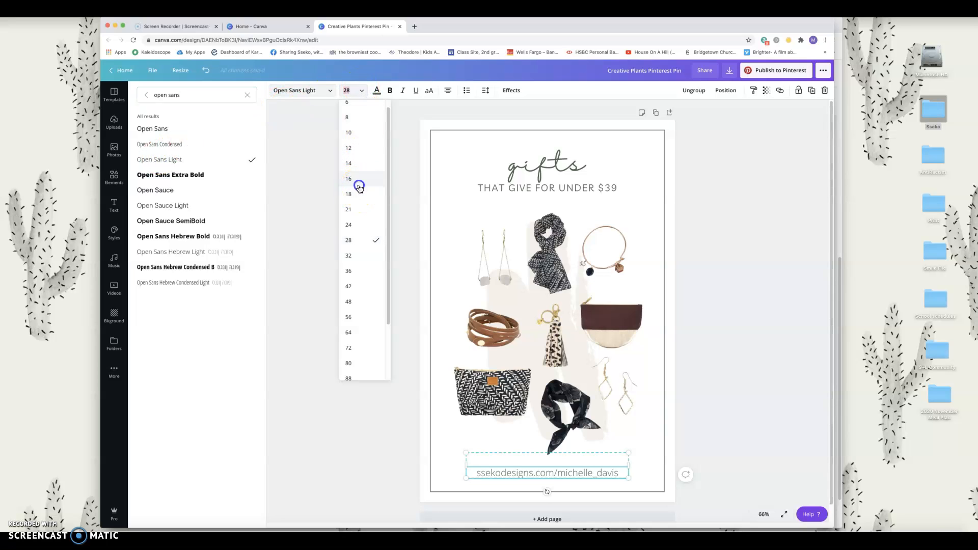
click(358, 183)
click(367, 91)
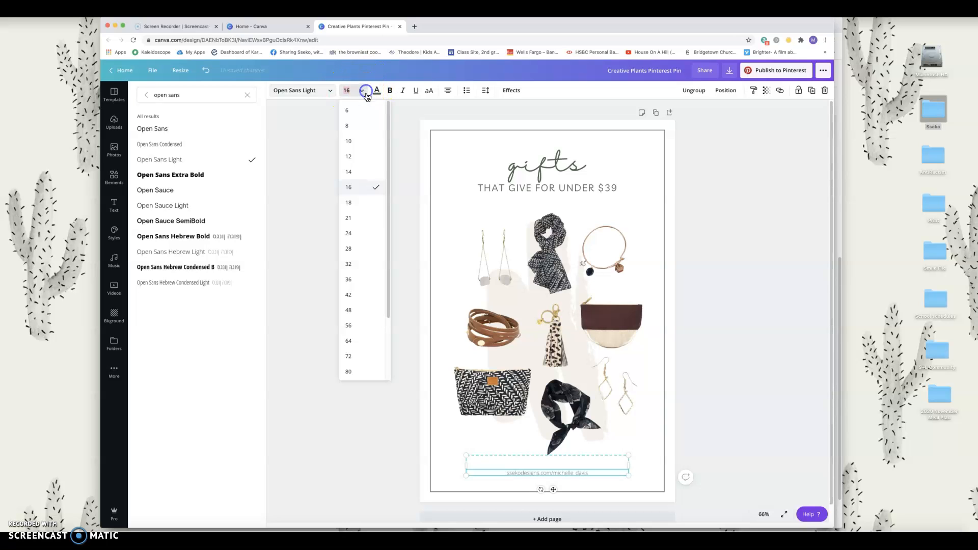
click(362, 218)
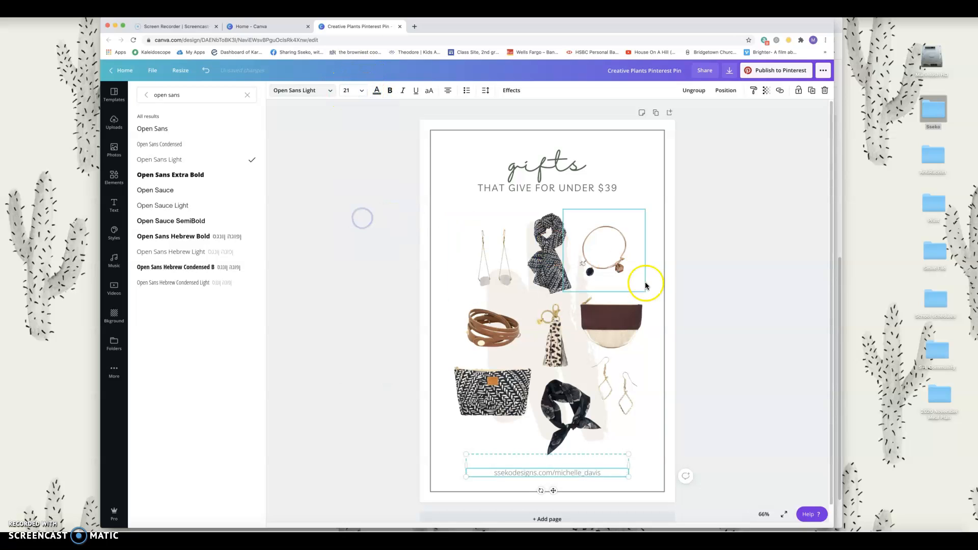
click(739, 282)
Step: Change the font of the "THAT GIVE FOR UNDER $39" tagline to Open Sans Light
click(591, 193)
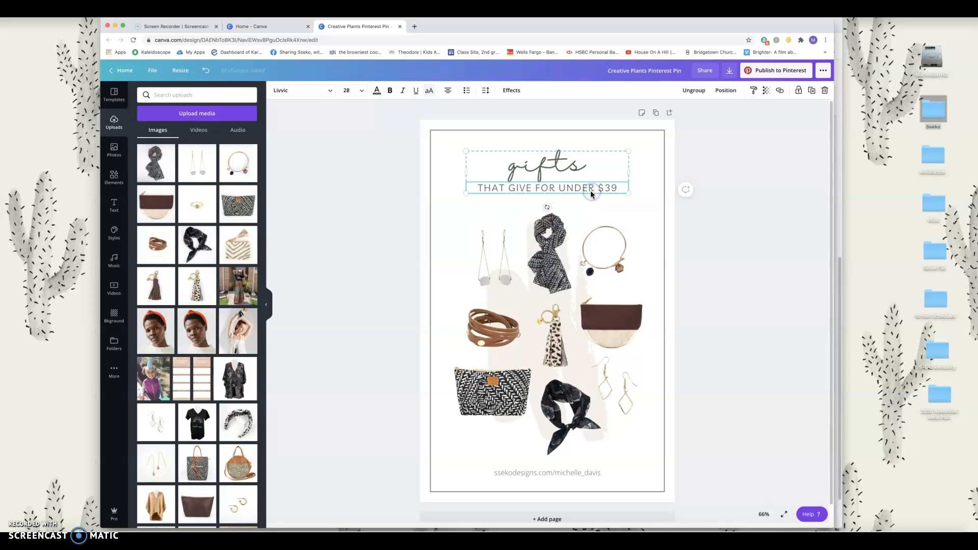
triple_click(591, 191)
click(297, 92)
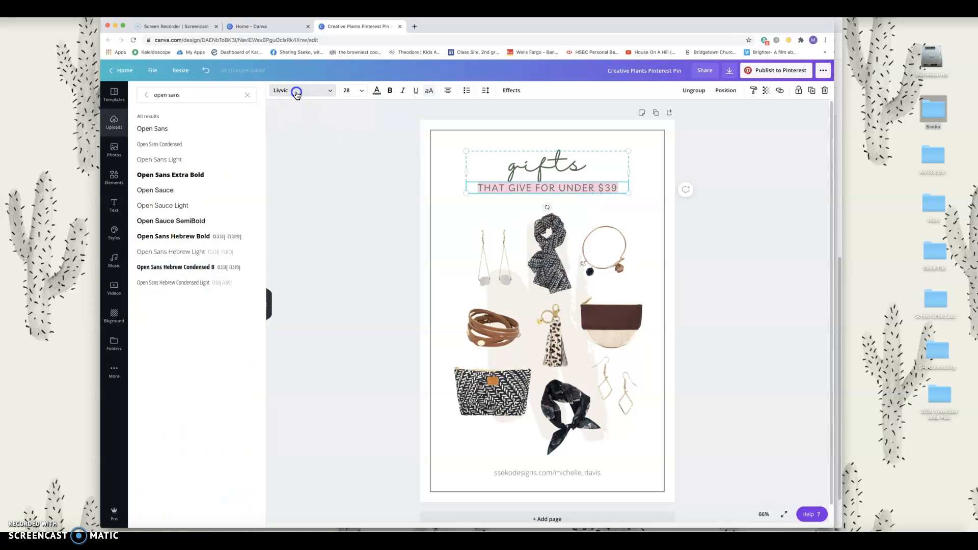
click(206, 96)
click(155, 159)
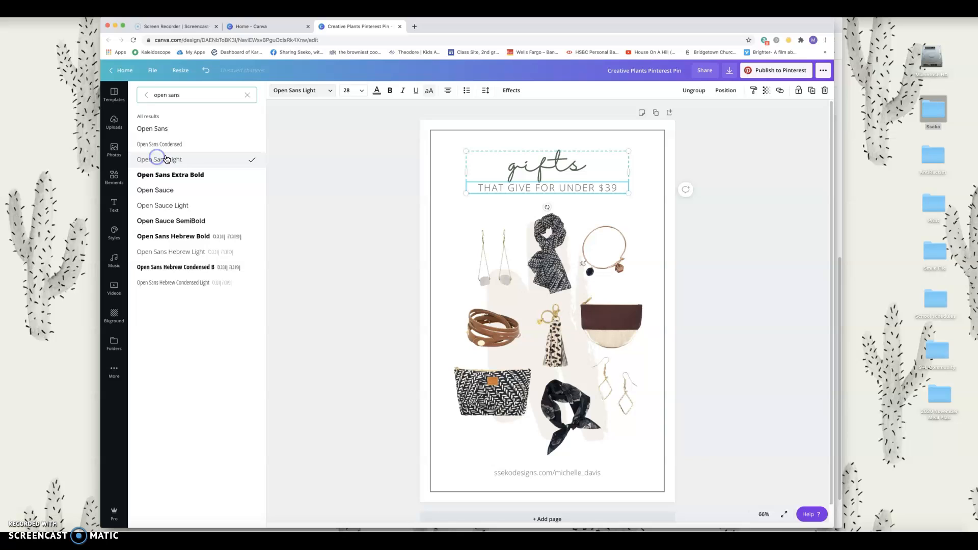
Step: Try the "THAT GIVE FOR UNDER $39" tagline at font size 24, and undo the size change
triple_click(531, 187)
click(359, 91)
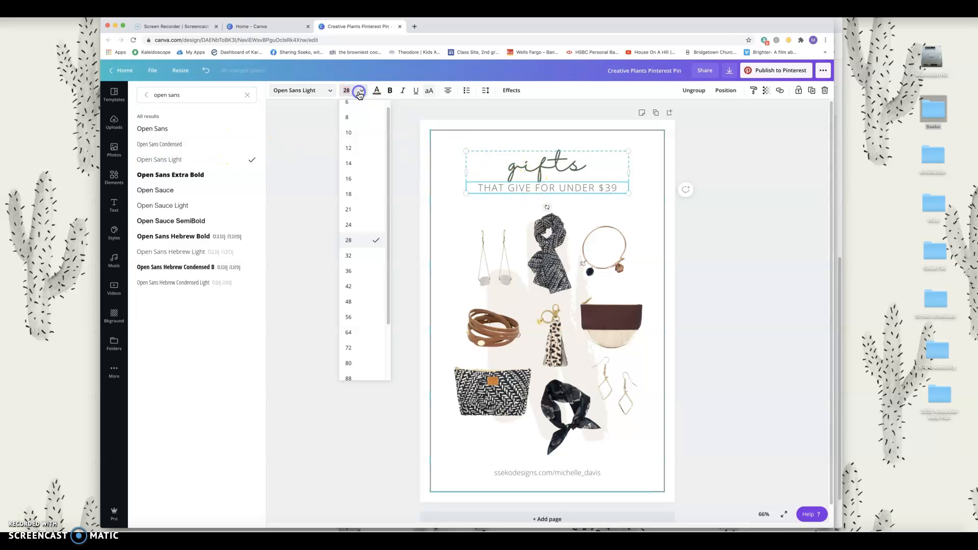
click(353, 224)
click(286, 171)
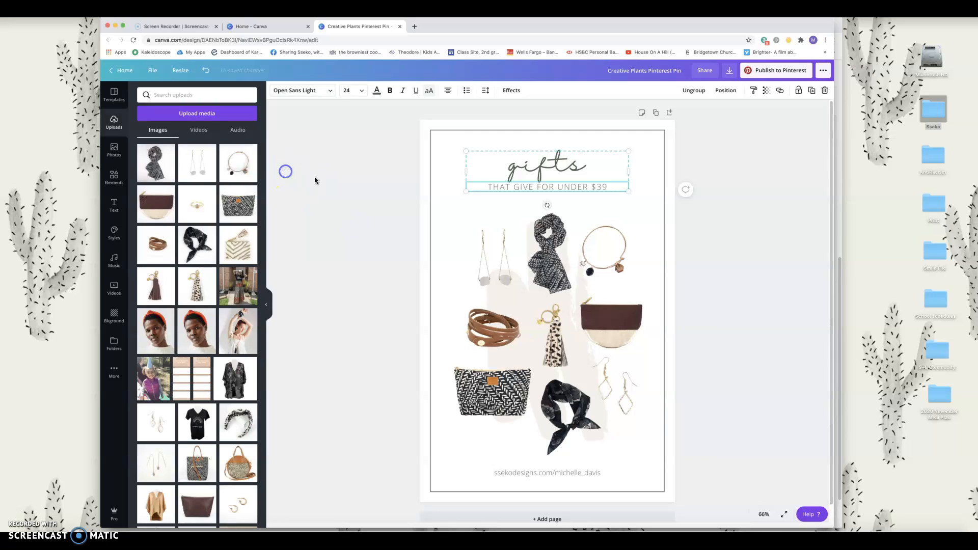
click(741, 247)
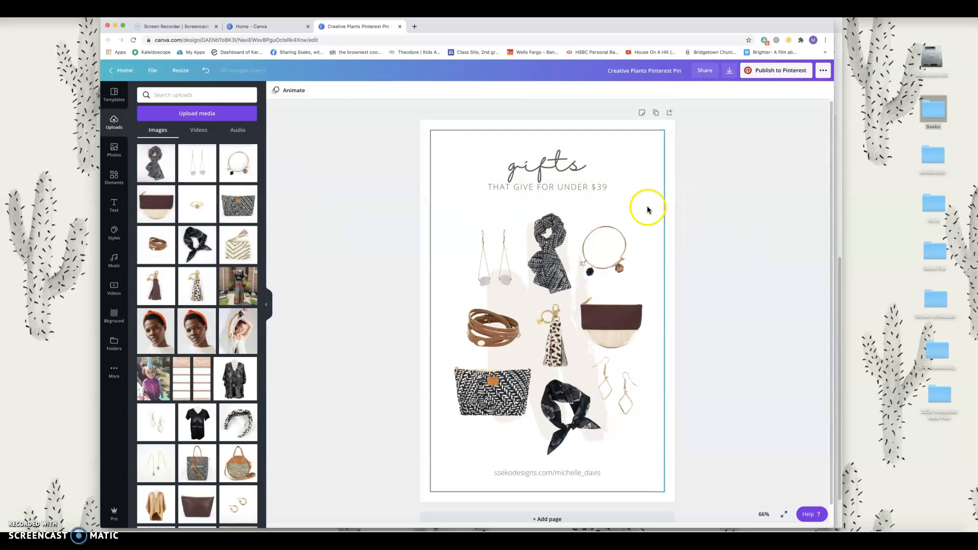
click(209, 71)
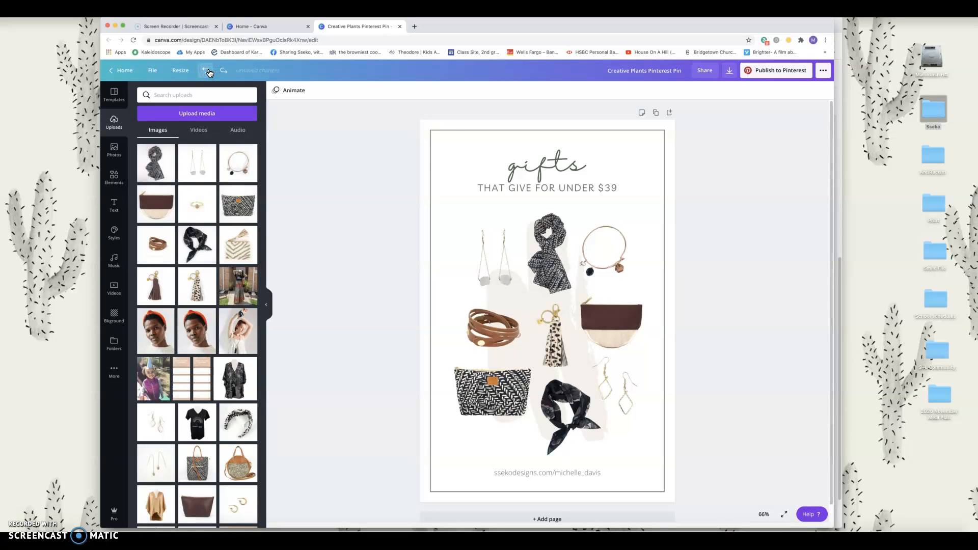